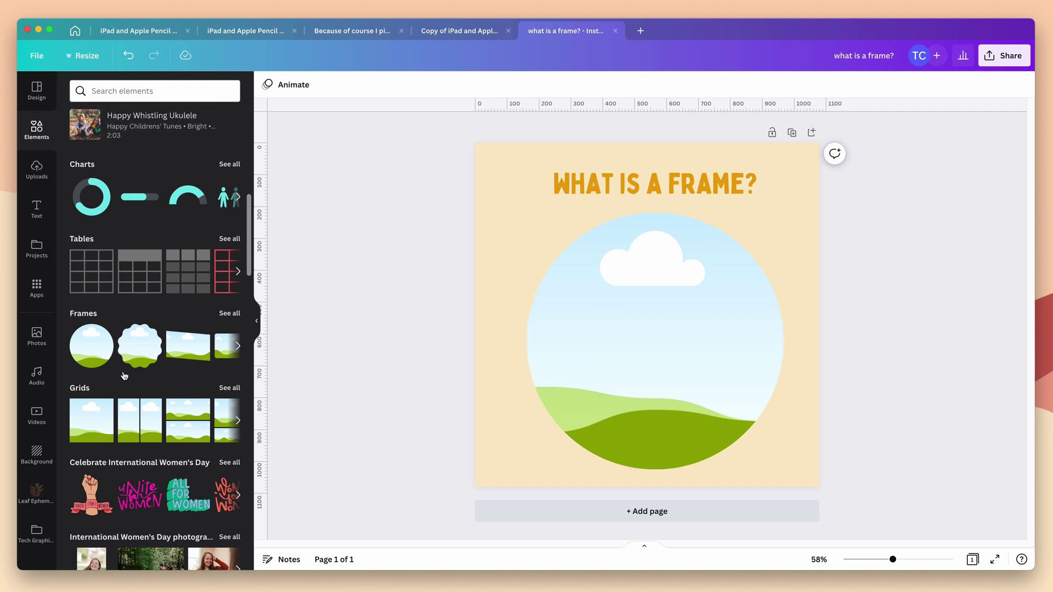
- Fill the circle frame with the torn-paper cat photo, nudge it into place, then swap in the hat-and-coat cat photo
left_click(37, 340)
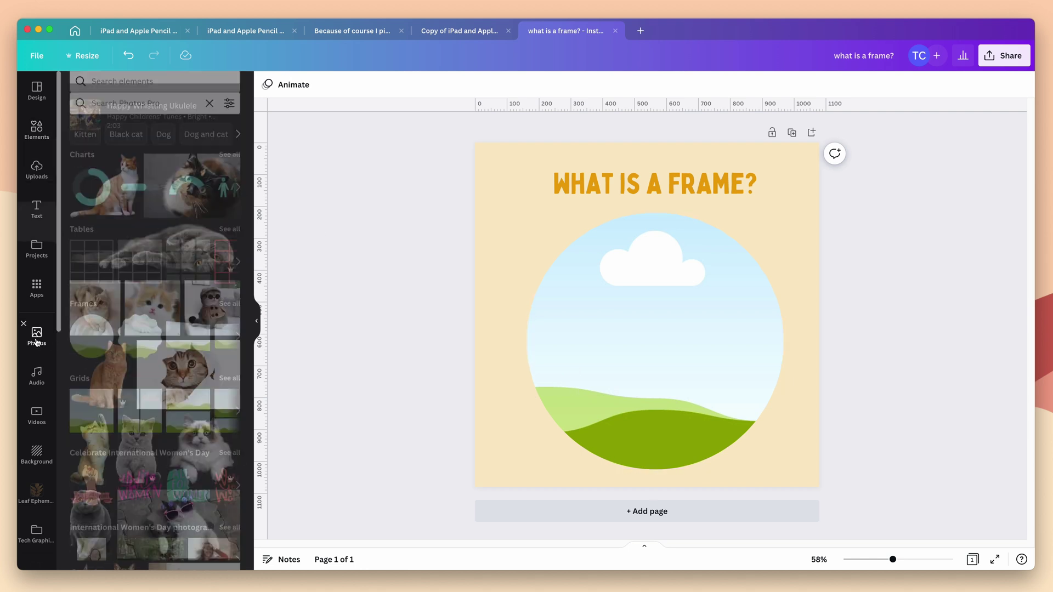
left_click_drag(184, 362, 558, 326)
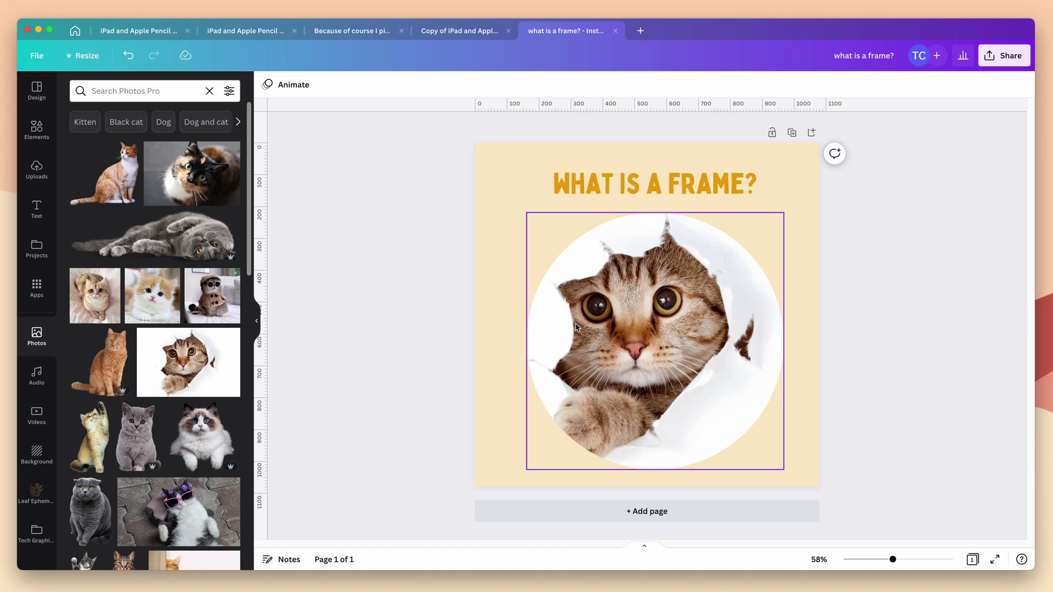
double_click(628, 345)
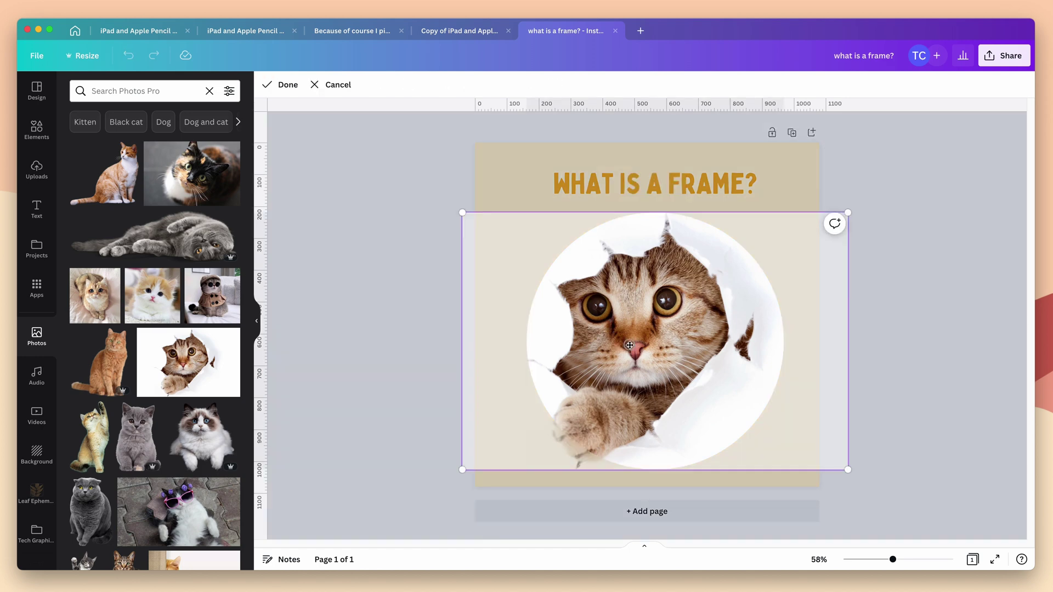
mouse_move(629, 345)
left_mouse_down()
mouse_move(655, 344)
mouse_move(613, 344)
mouse_move(652, 344)
mouse_move(640, 343)
left_mouse_up()
left_click(439, 331)
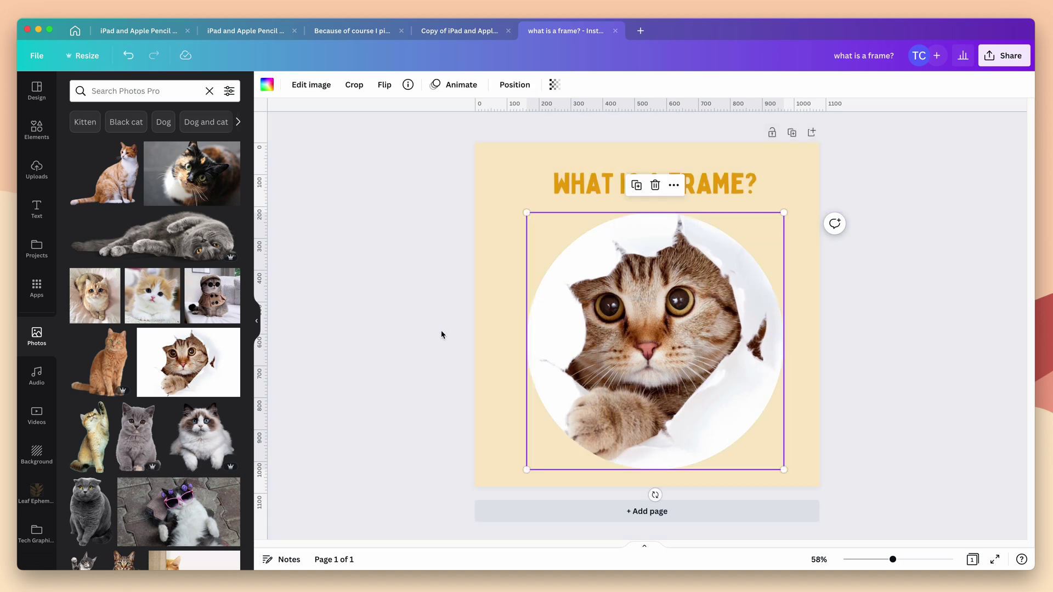
left_click_drag(212, 304, 588, 317)
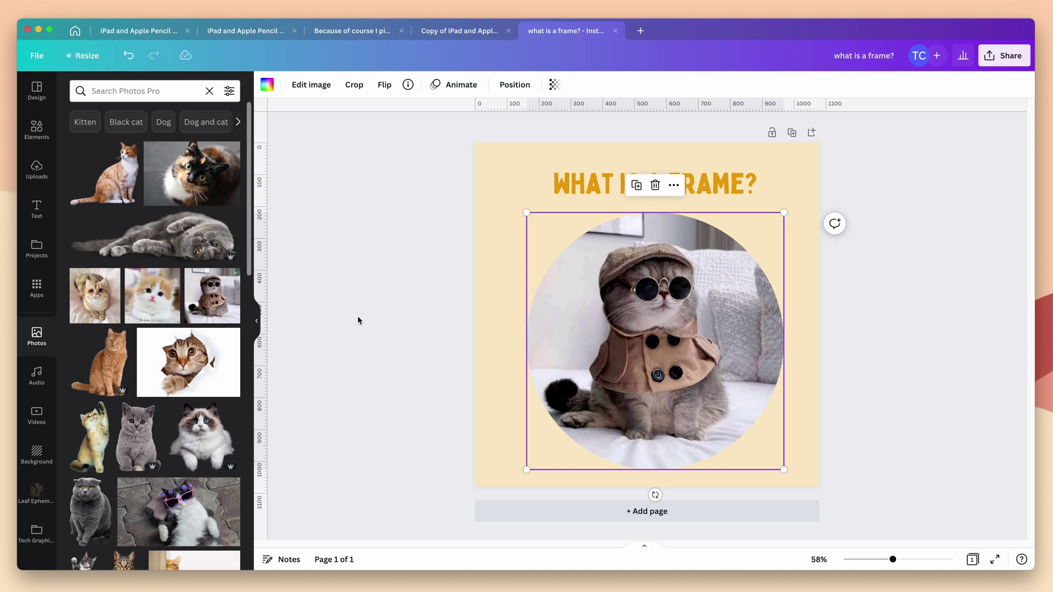
left_click(36, 130)
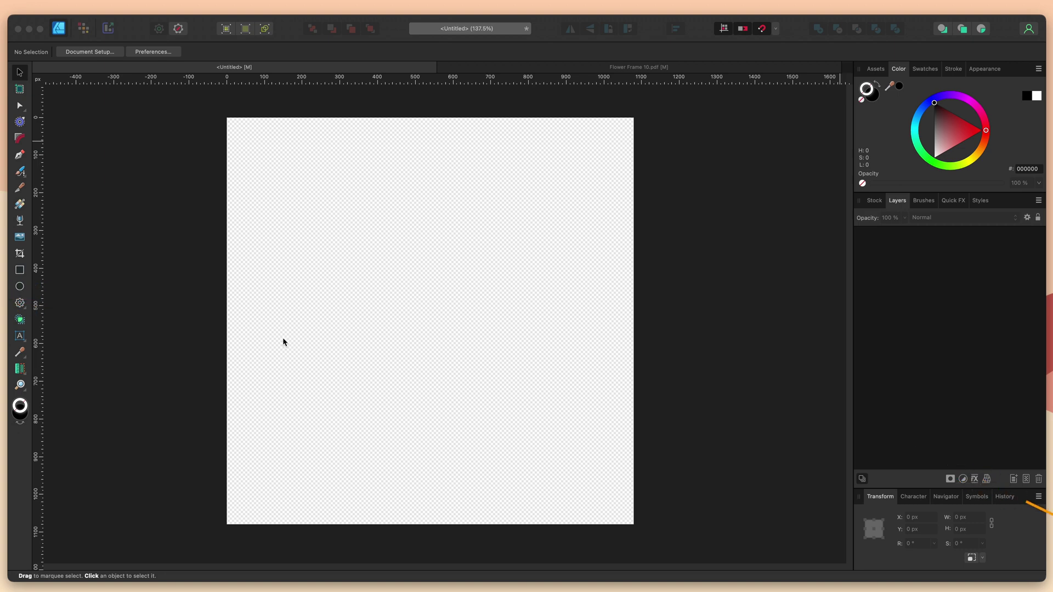
- Make solid black the active fill colour in Affinity Designer 2
left_click(875, 101)
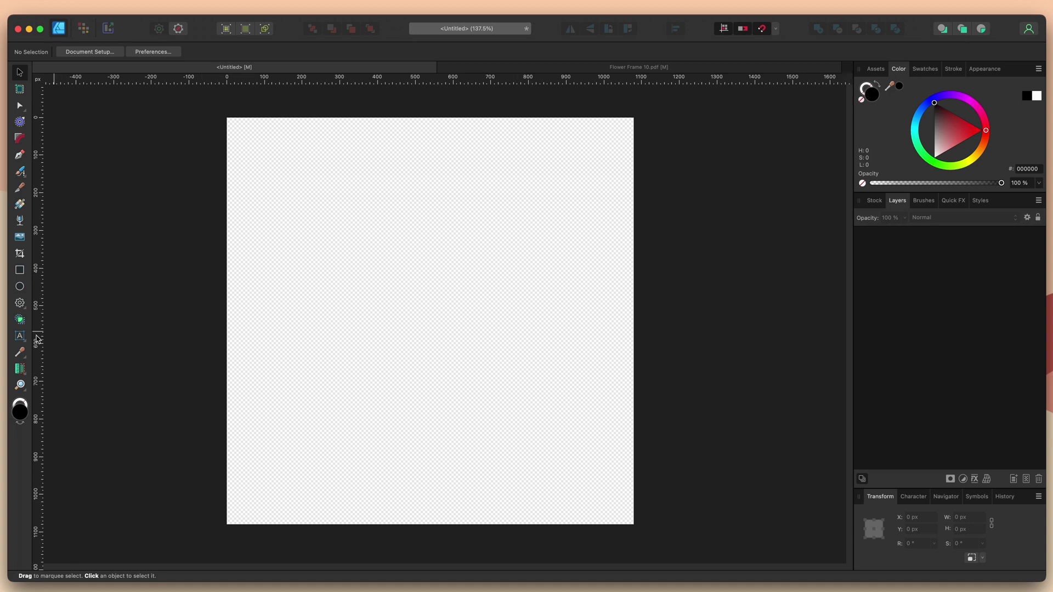
- Draw a black cog across the artboard, then close its hole, curve its teeth and remove the notches
left_click(20, 303)
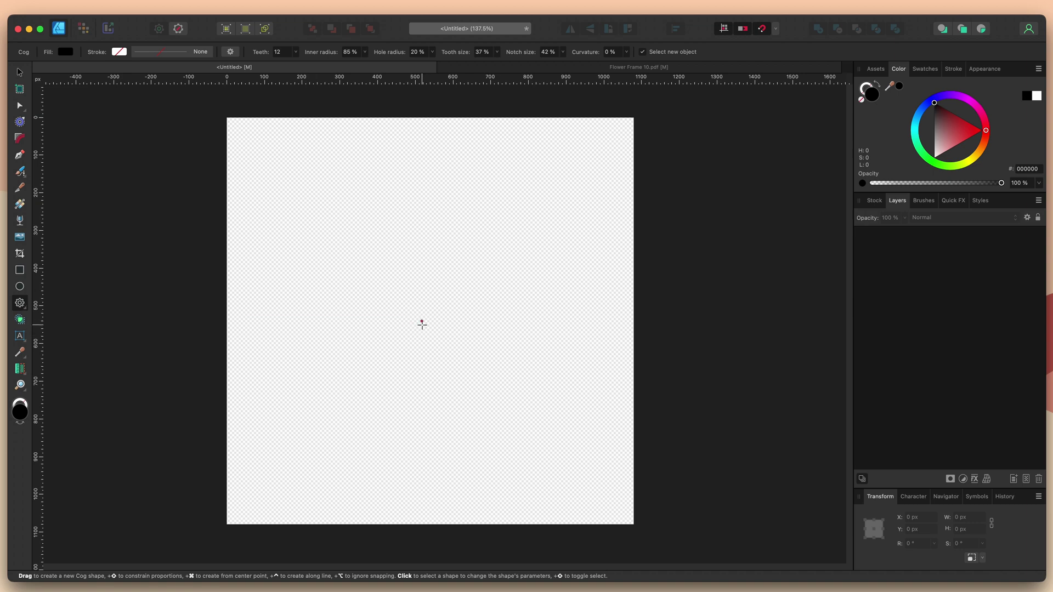
left_click_drag(428, 321, 607, 530)
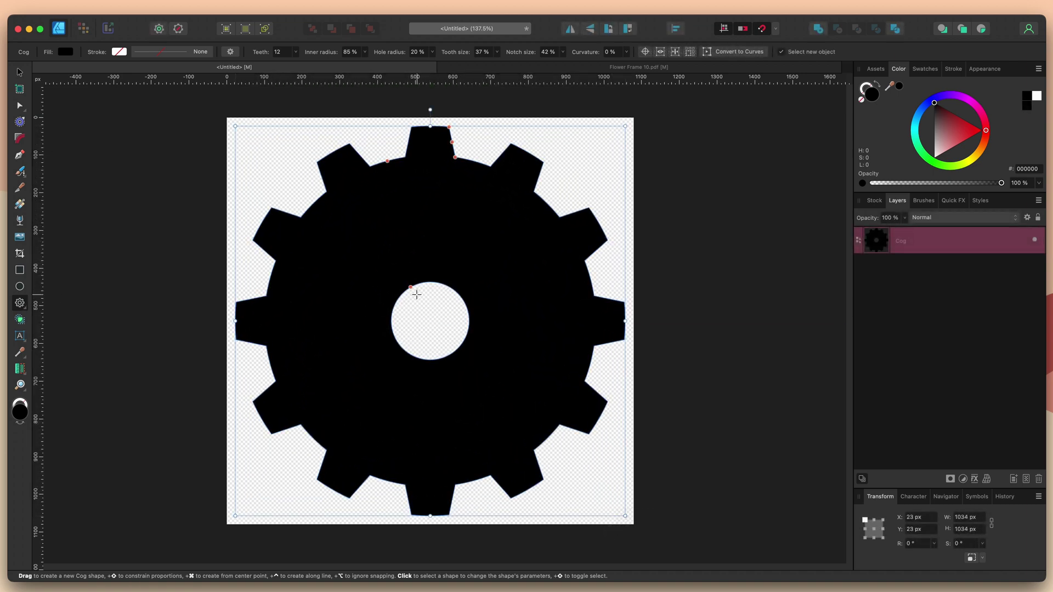
left_click_drag(412, 288, 430, 322)
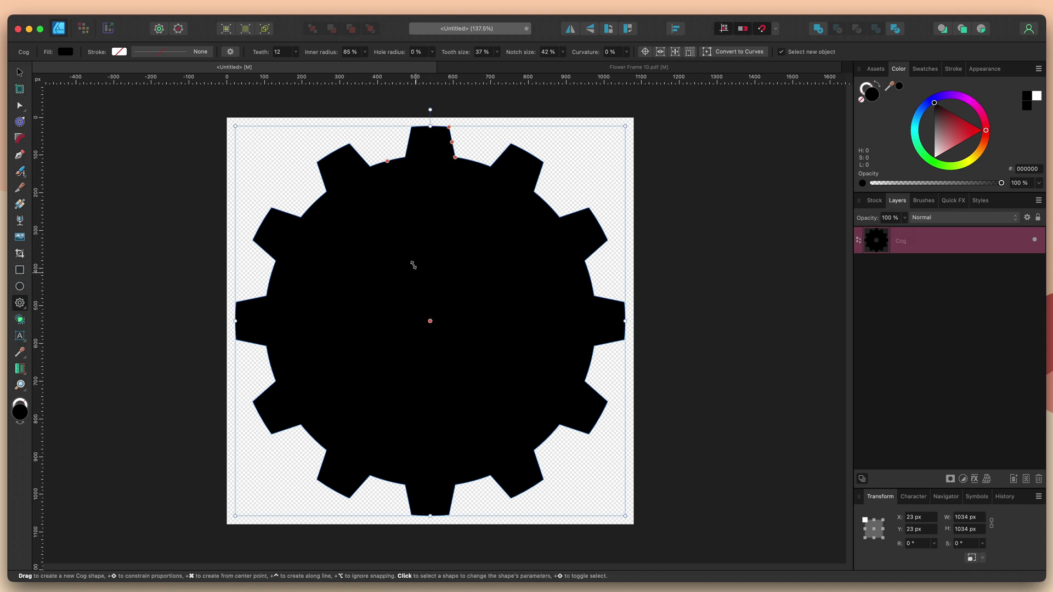
left_click_drag(387, 164, 425, 303)
left_click_drag(441, 216, 431, 127)
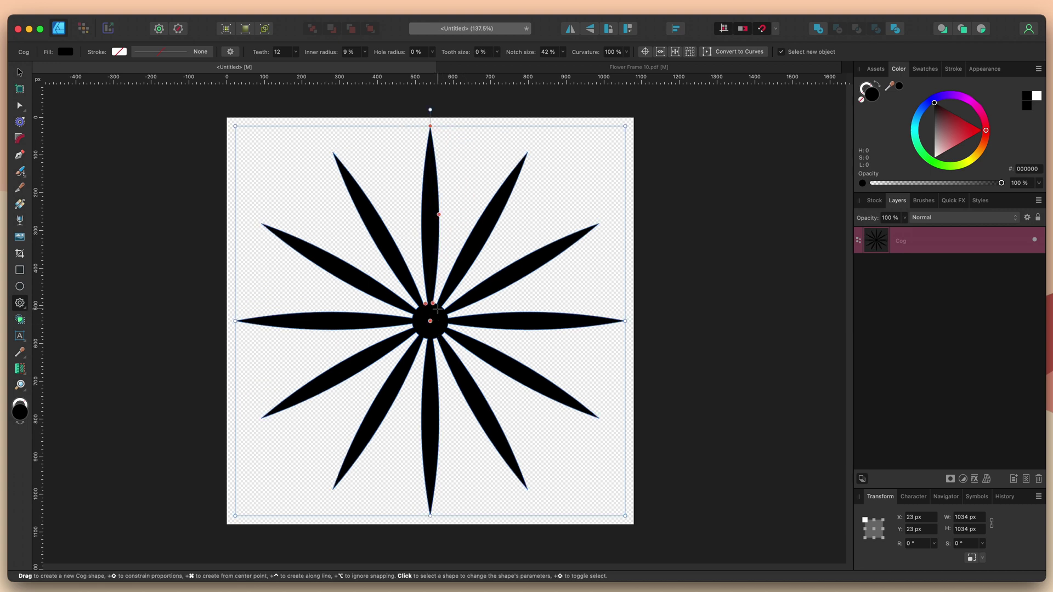
left_click_drag(434, 302, 435, 303)
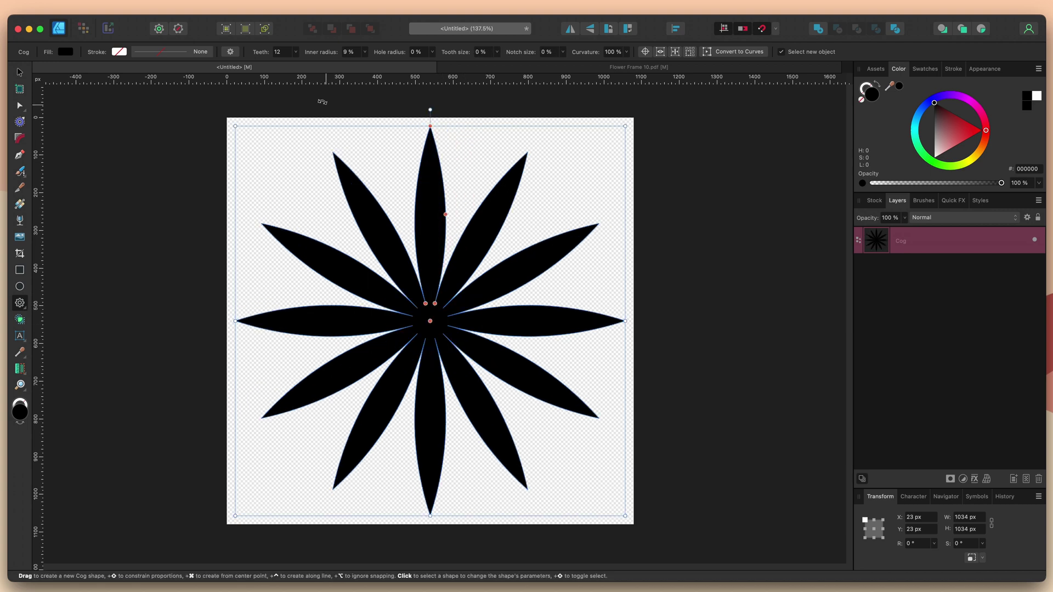
- Set the cog's tooth count to 7 for seven petals
left_click(277, 52)
type("7")
key("Return")
key("v")
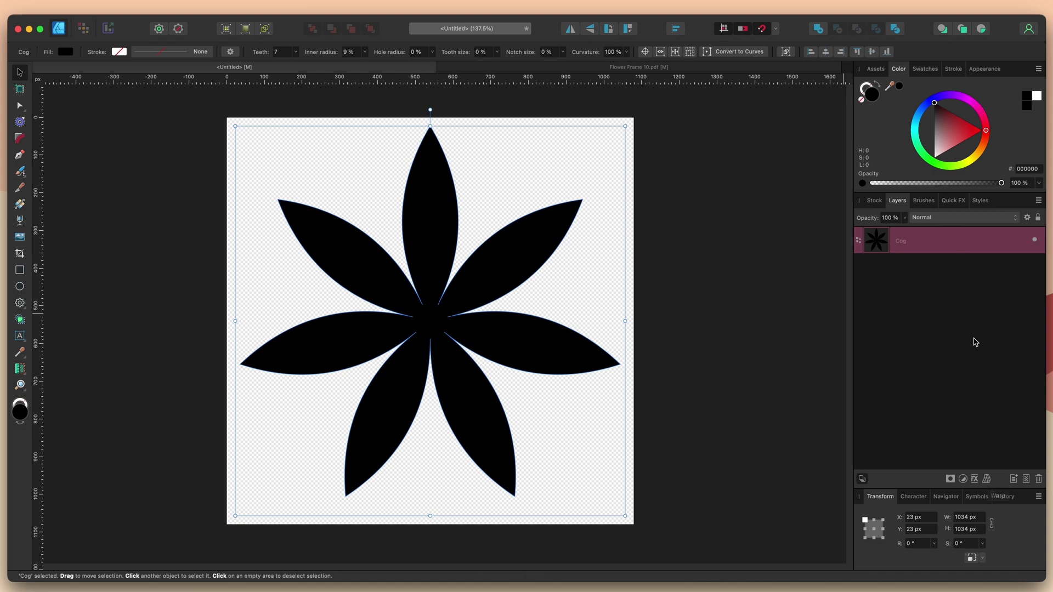
- Apply a horizontal Bend warp at -30% to the flower and convert it to curves
left_click(986, 483)
left_click(1019, 557)
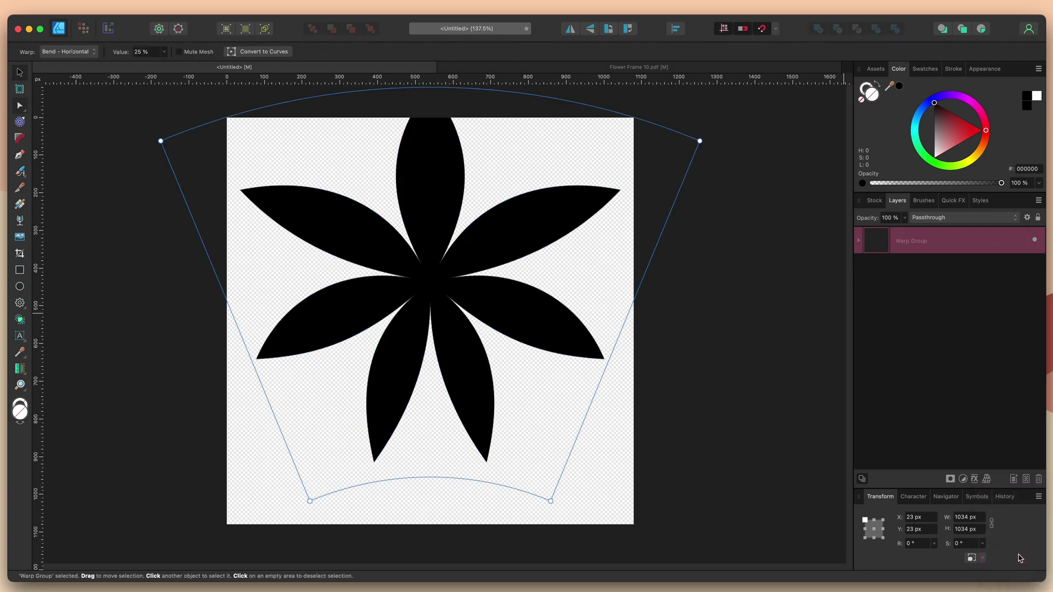
left_click(164, 51)
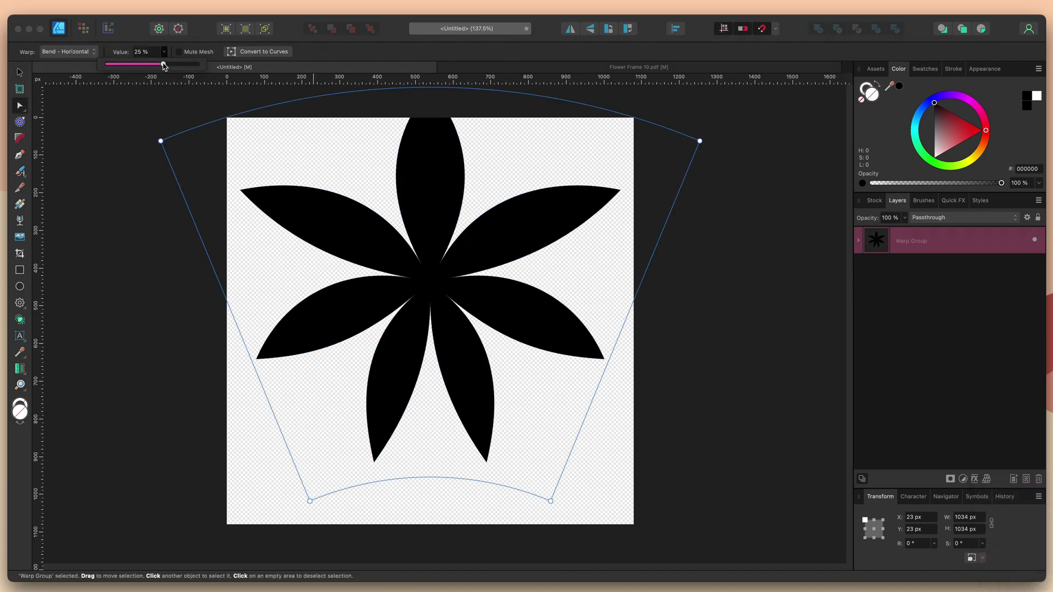
left_click_drag(163, 64, 137, 64)
left_click(244, 51)
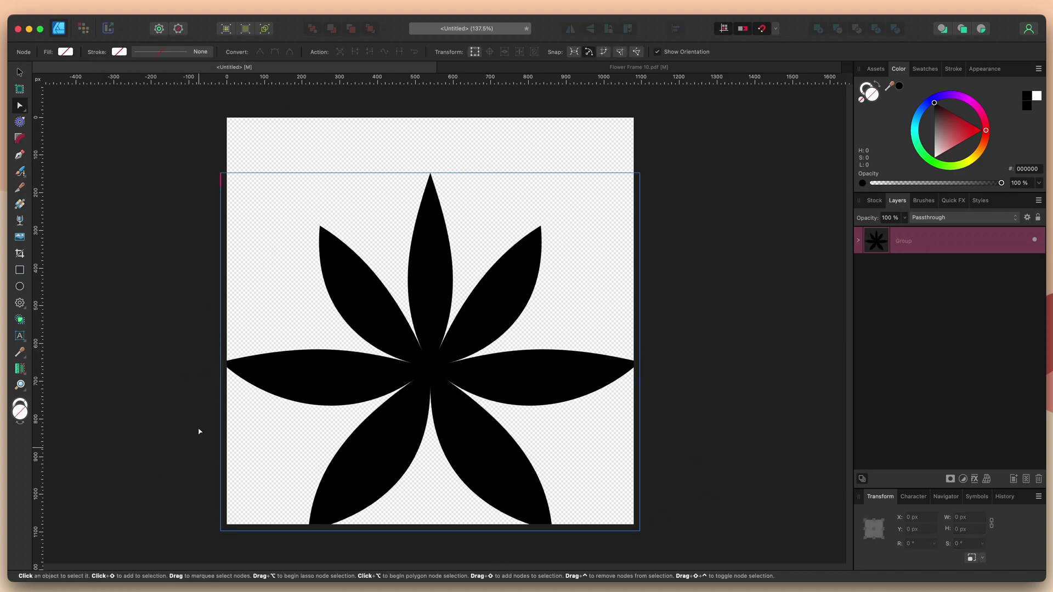
- Resize the flower group to 1051.5 px wide, aligned to the artboard's left edge
left_click(19, 71)
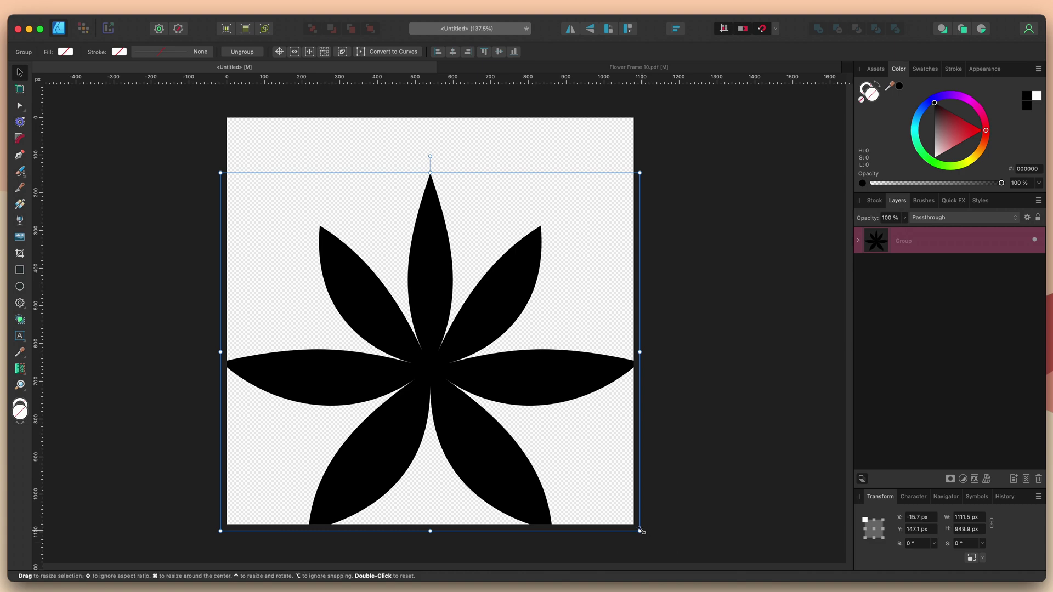
left_click_drag(639, 531, 617, 511)
left_click_drag(443, 393, 454, 373)
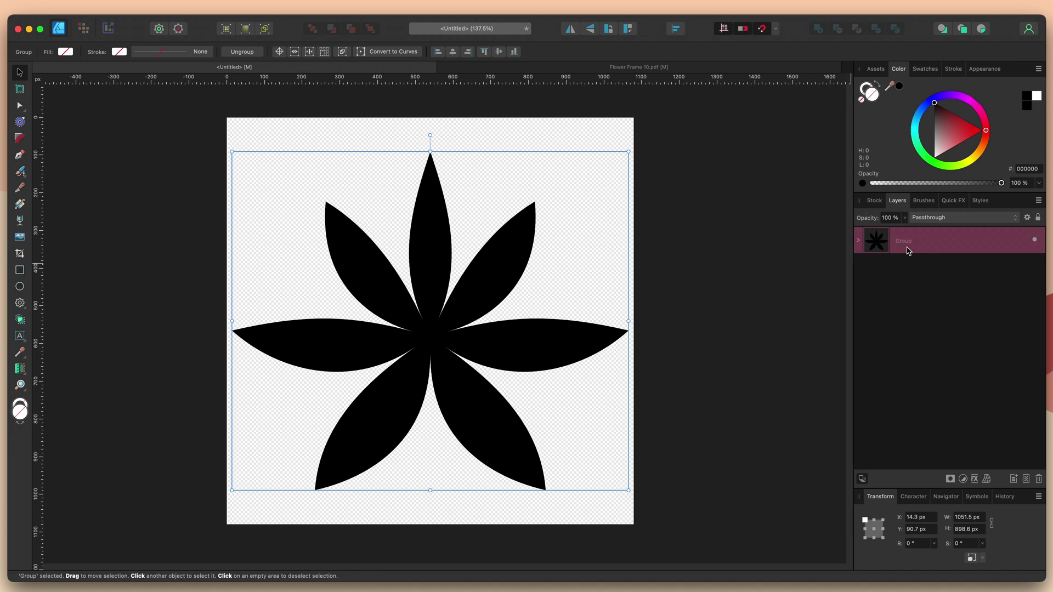
- Ungroup the flower into a single curve and rename its layer 'Flower Frame 1'
right_click(938, 243)
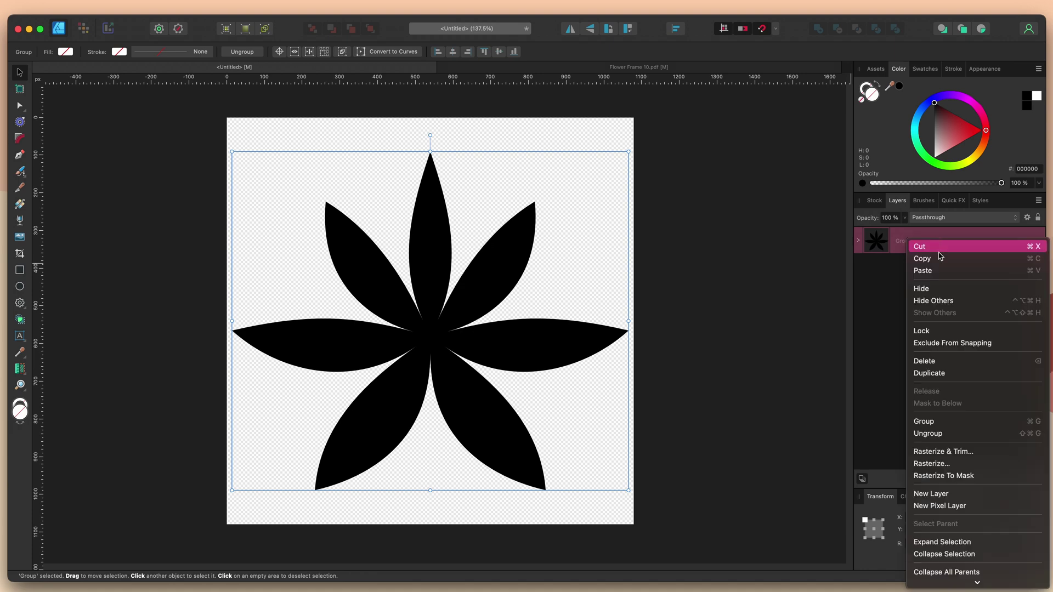
left_click(944, 433)
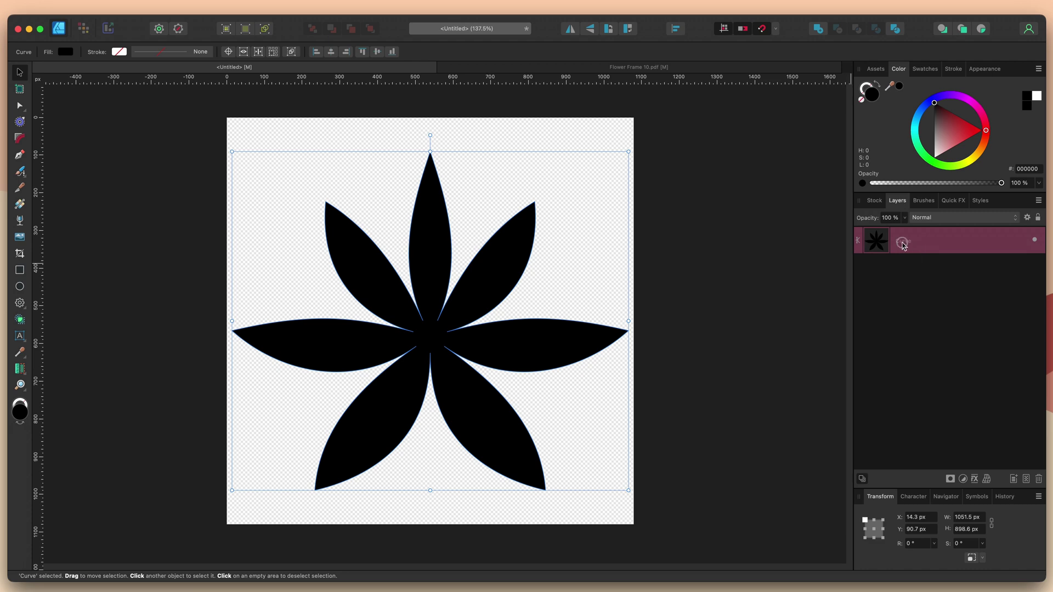
double_click(919, 251)
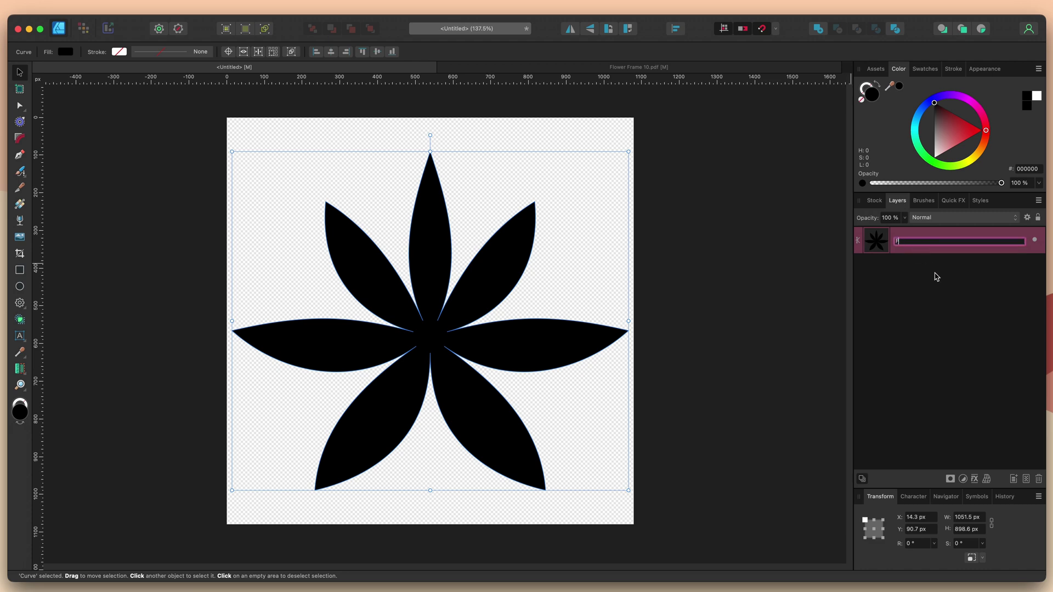
type("lower Frame 1")
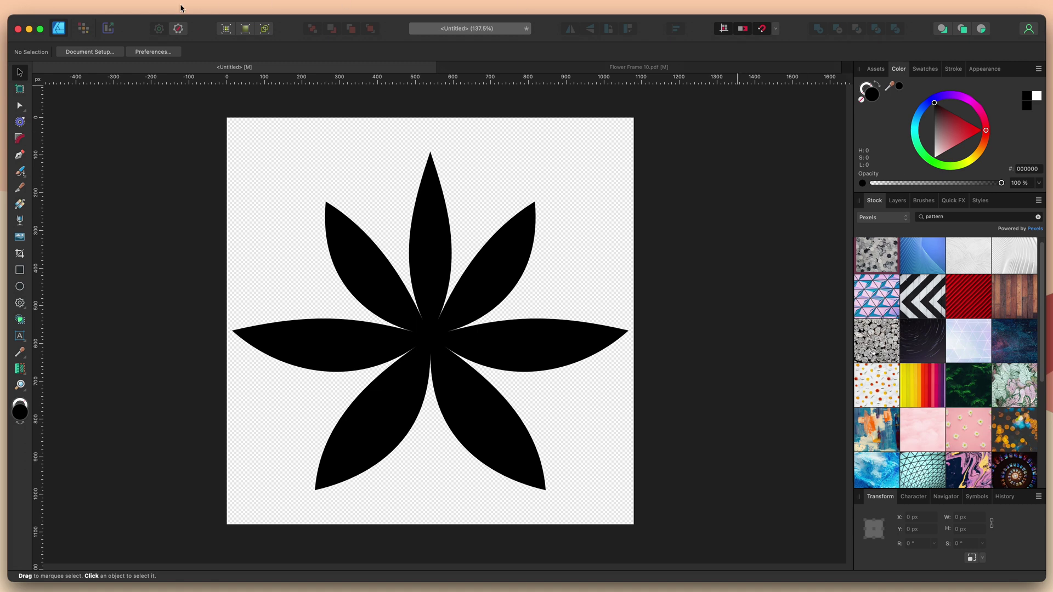
- Place the grey hexagon pattern stock photo on the flower and set its width to 2363 px
left_click(116, 7)
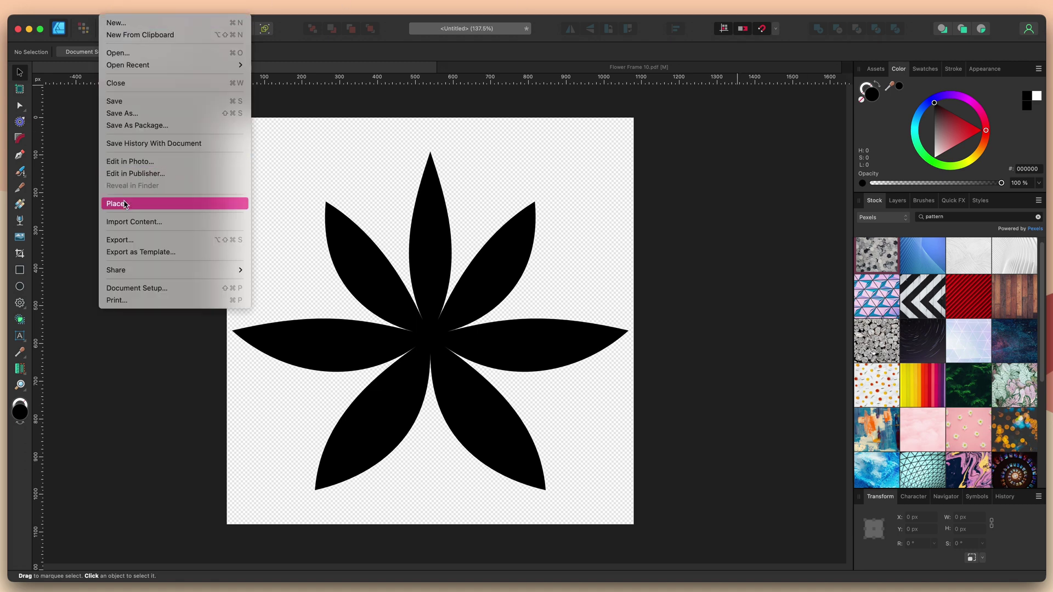
left_click(664, 281)
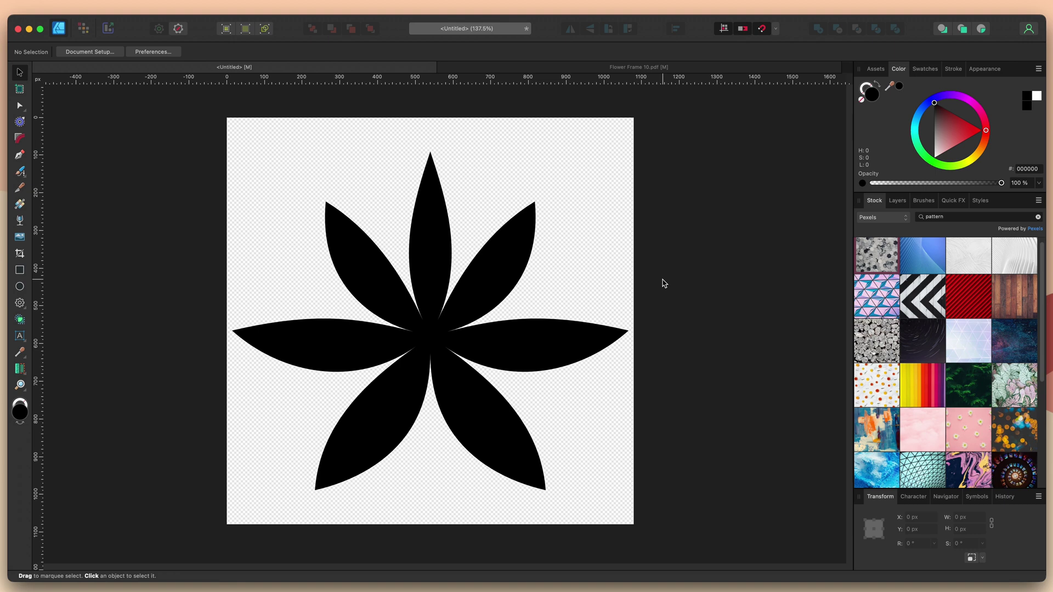
left_click_drag(879, 252, 439, 297)
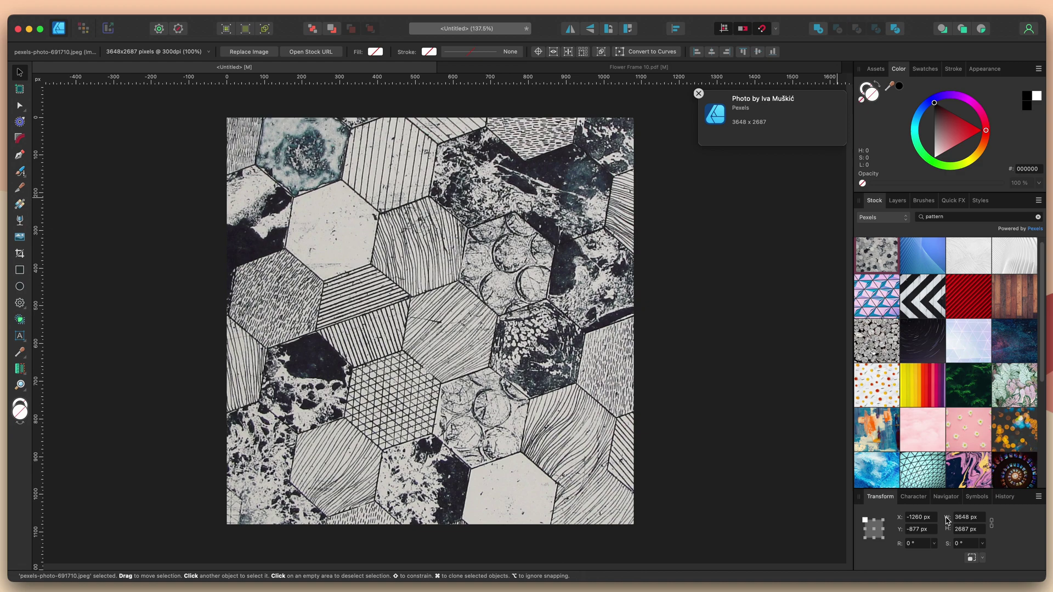
type("2363")
key("Return")
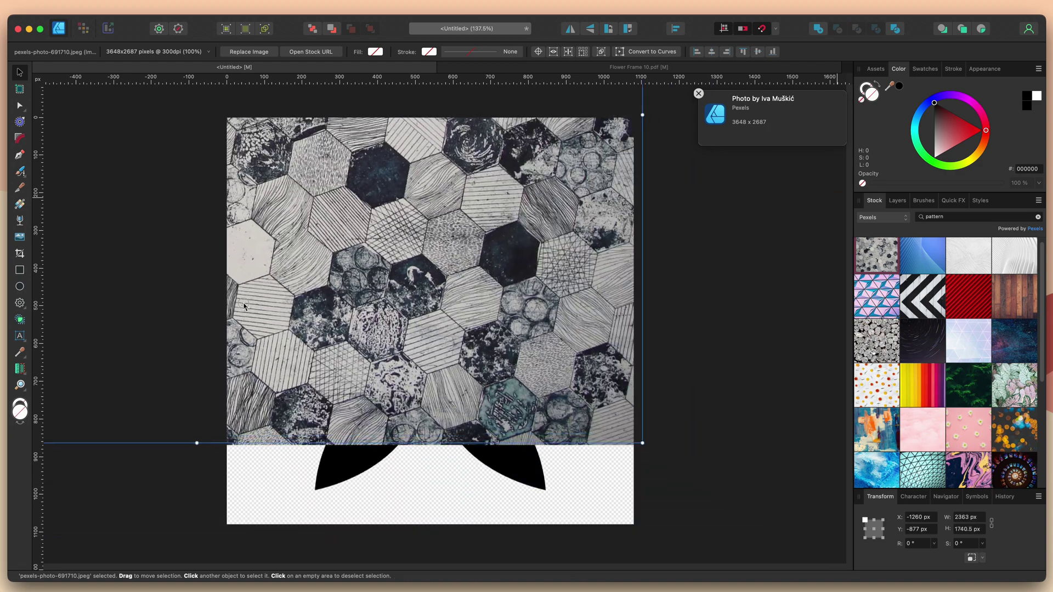
- Move and shrink the hexagon photo so it covers the page, centred
left_click_drag(277, 228, 464, 340)
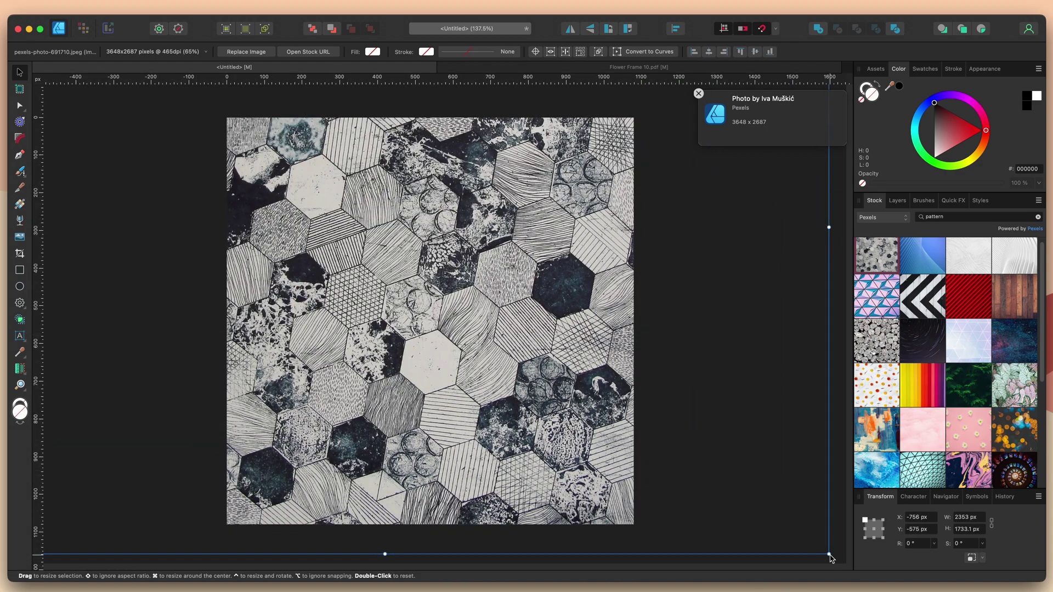
left_click_drag(828, 555, 560, 388)
left_click_drag(450, 269, 664, 466)
left_click_drag(746, 521, 690, 482)
left_click_drag(588, 249, 596, 276)
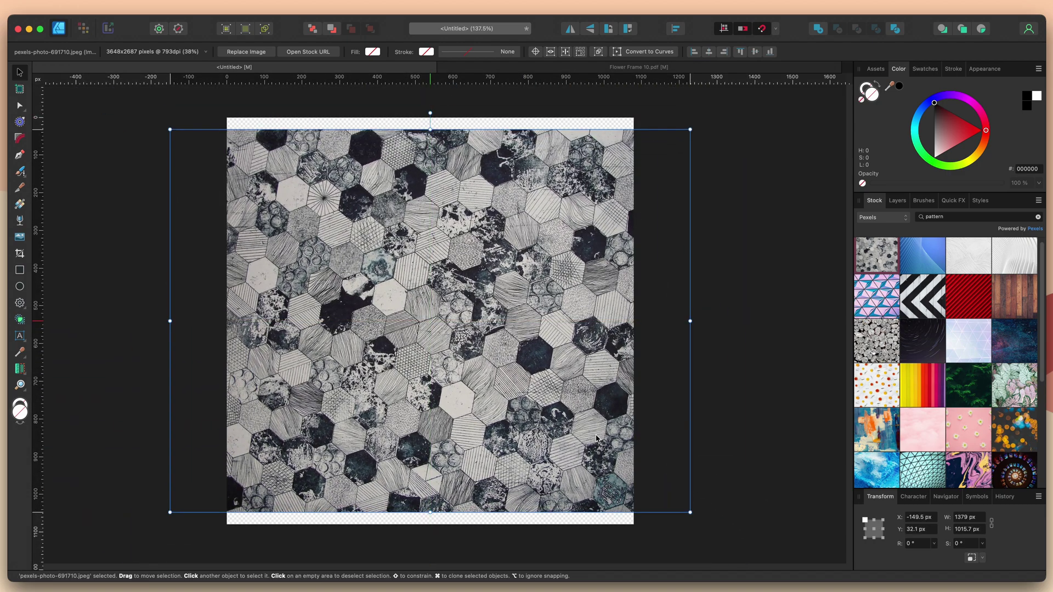
- Clip the photo inside the Flower Frame 10 layer and deselect it
left_click(897, 201)
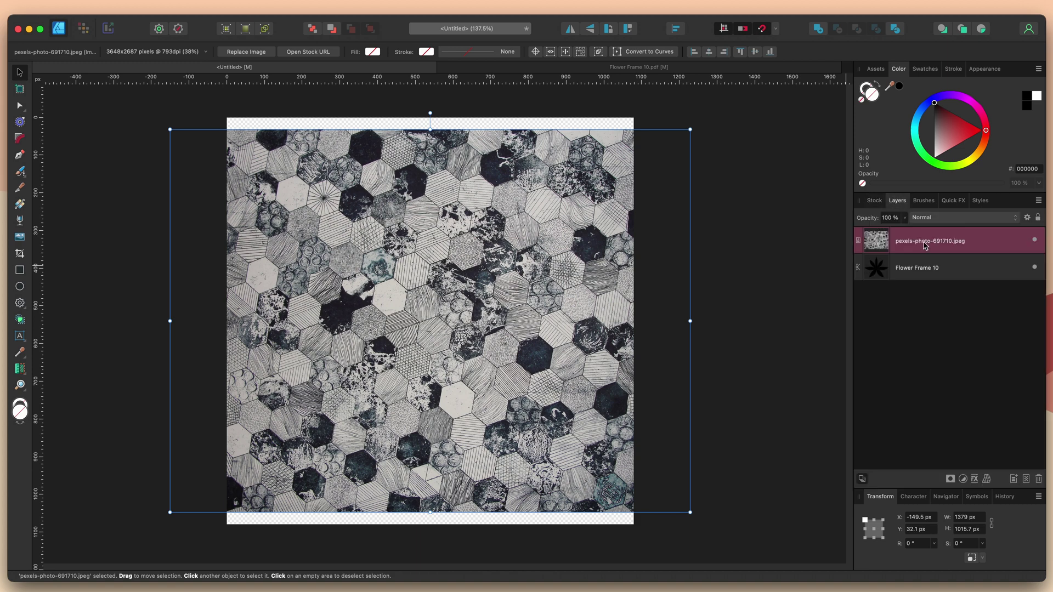
left_click_drag(926, 245, 936, 270)
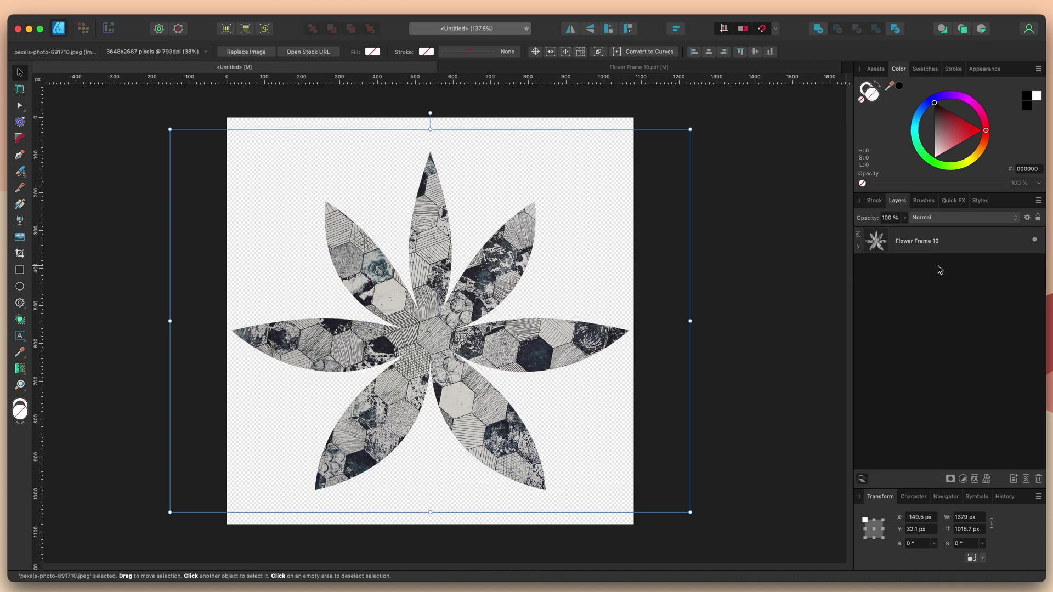
left_click(749, 289)
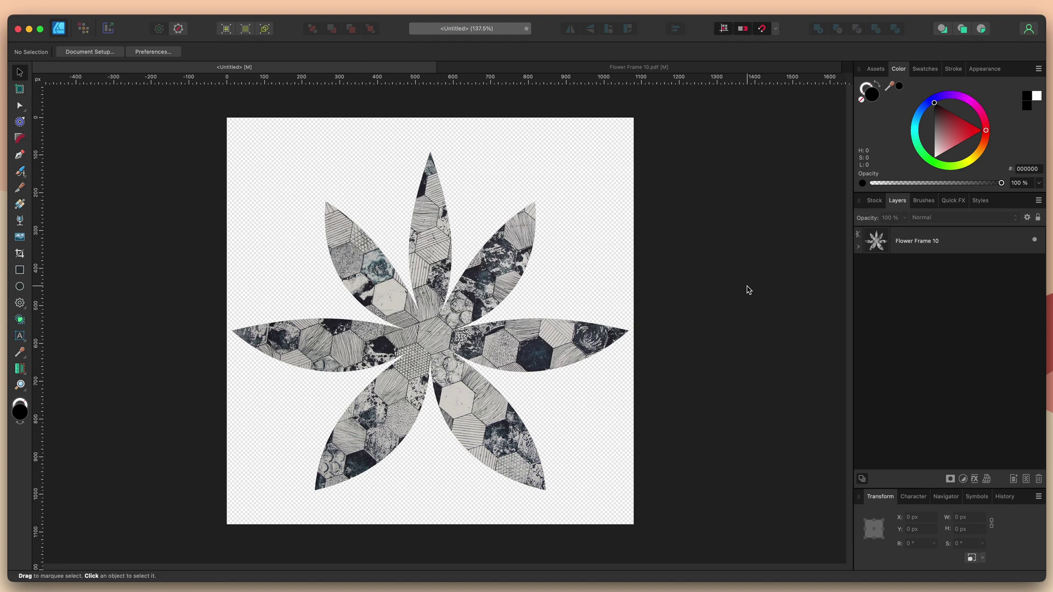
- Switch to the Export Persona after briefly checking the File menu
scroll(749, 289, "down", 1)
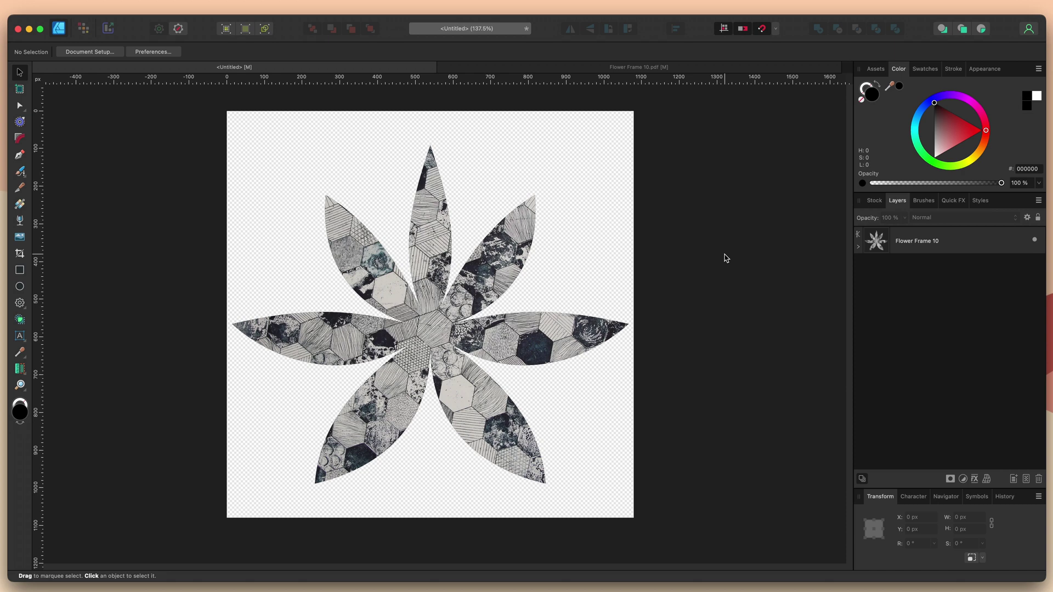
left_click(115, 7)
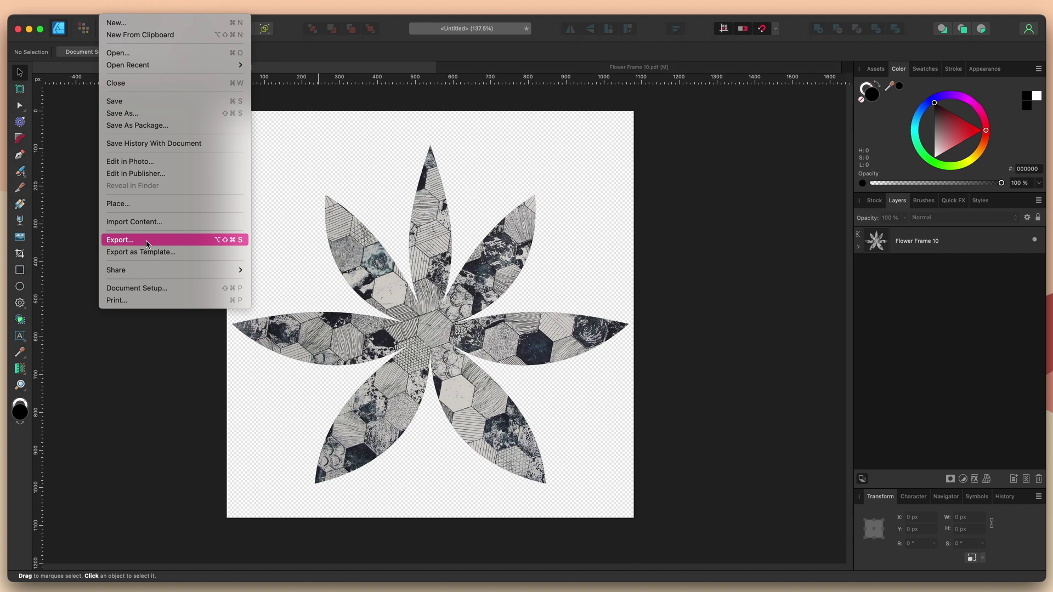
left_click(671, 239)
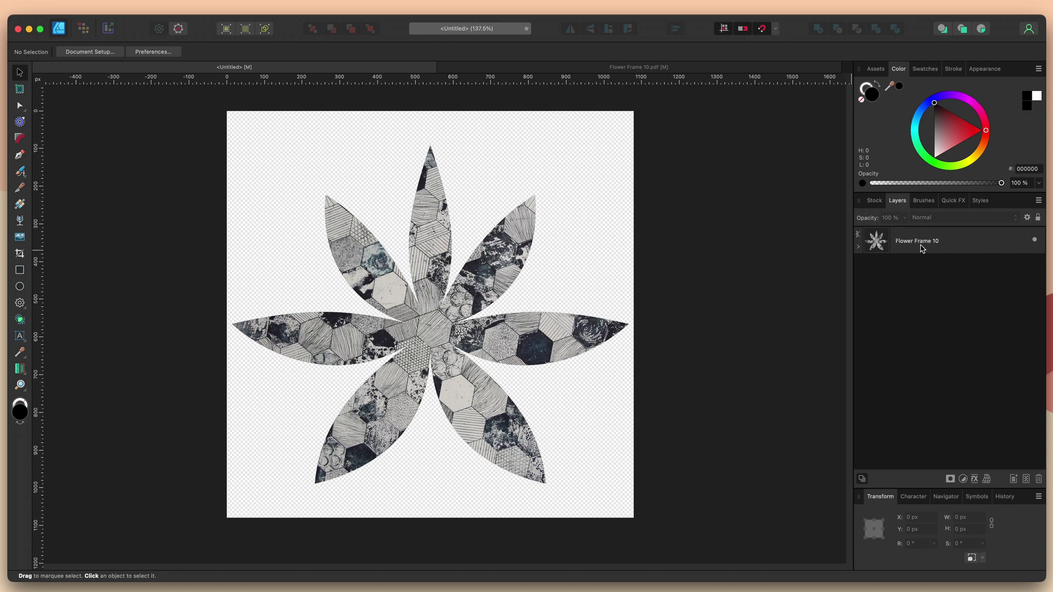
left_click(108, 29)
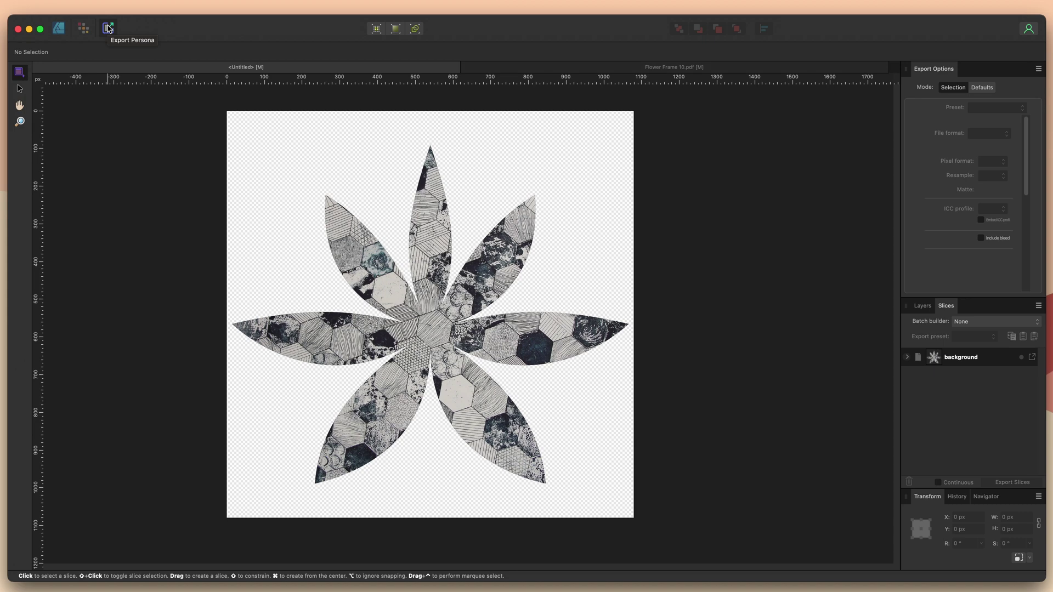
- Create an export slice from the Flower Frame 10 layer and stretch its edges to cover the flower
left_click(924, 306)
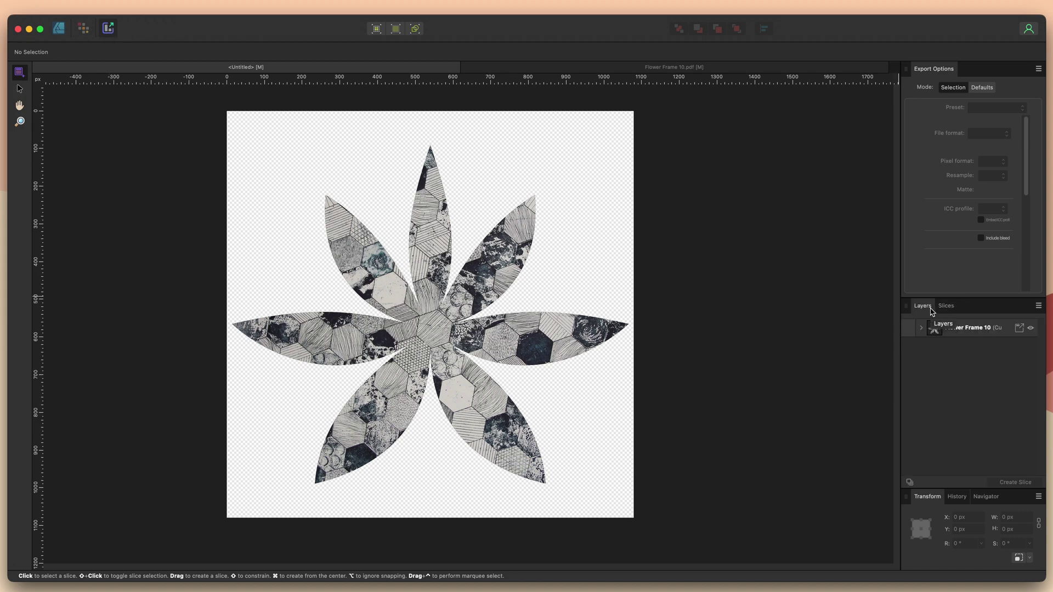
left_click(980, 336)
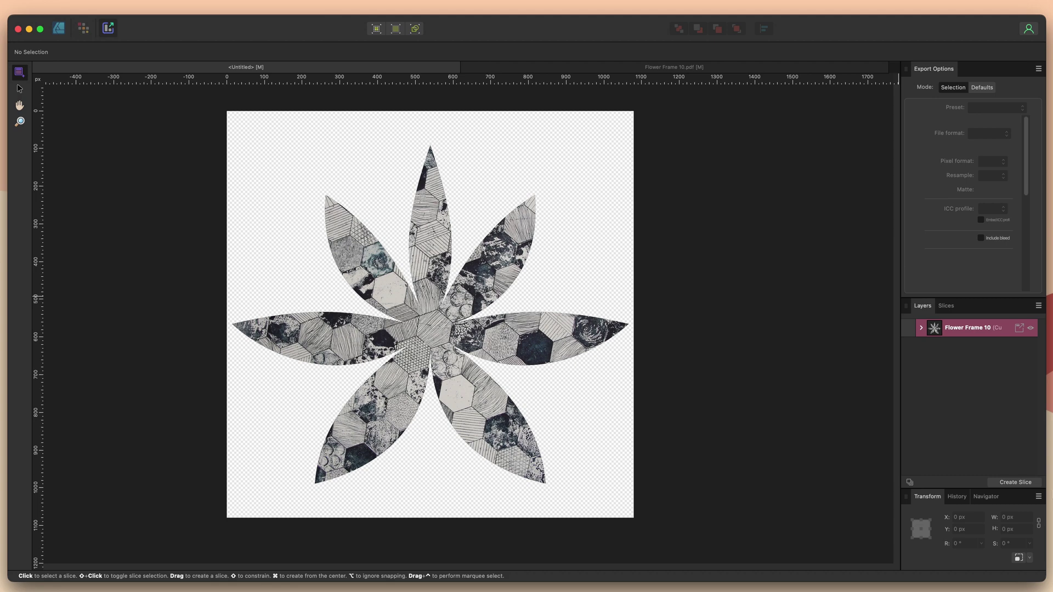
left_click(1020, 484)
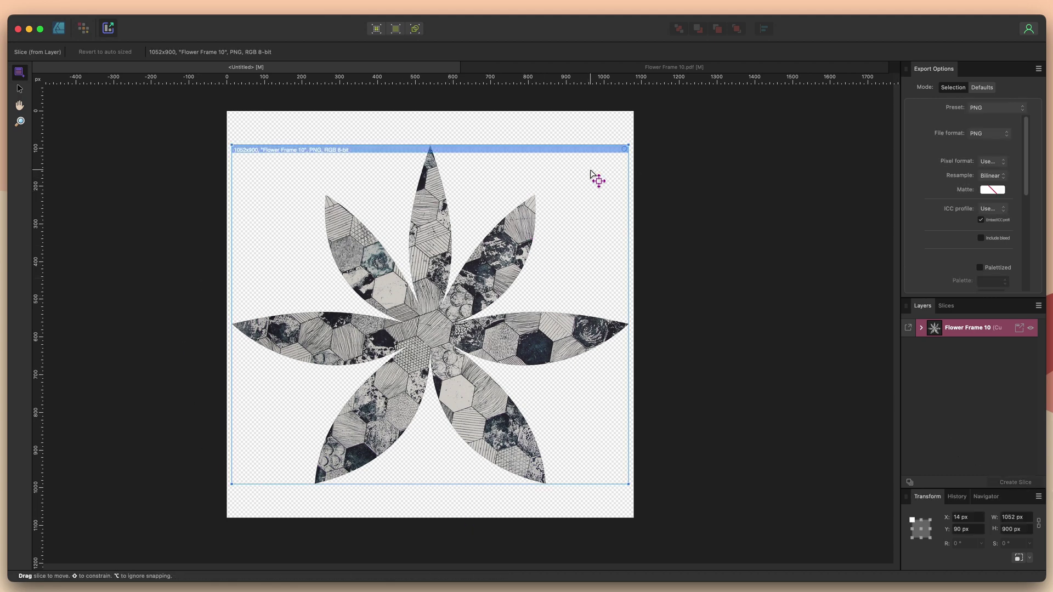
left_click_drag(631, 143, 635, 142)
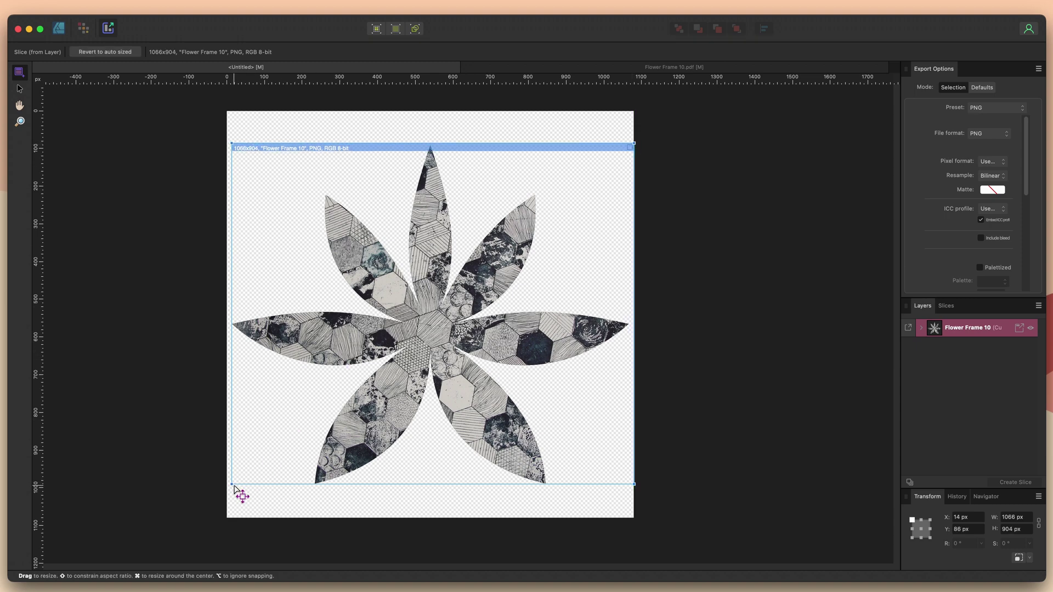
left_click_drag(232, 484, 227, 489)
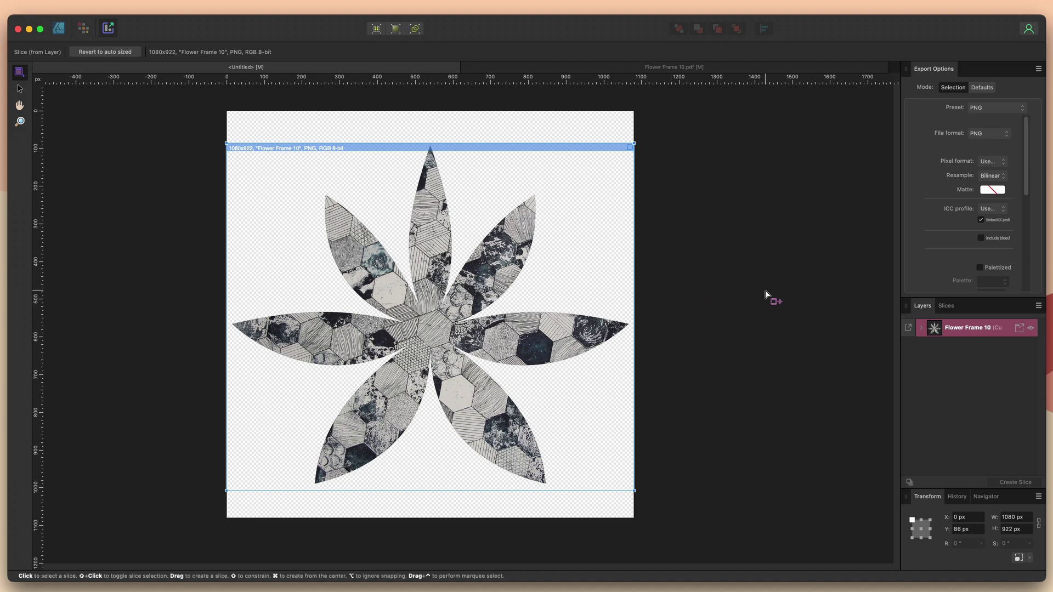
- Export the slice with the PDF (digital - high quality) preset into the Canva Frames folder
left_click(980, 113)
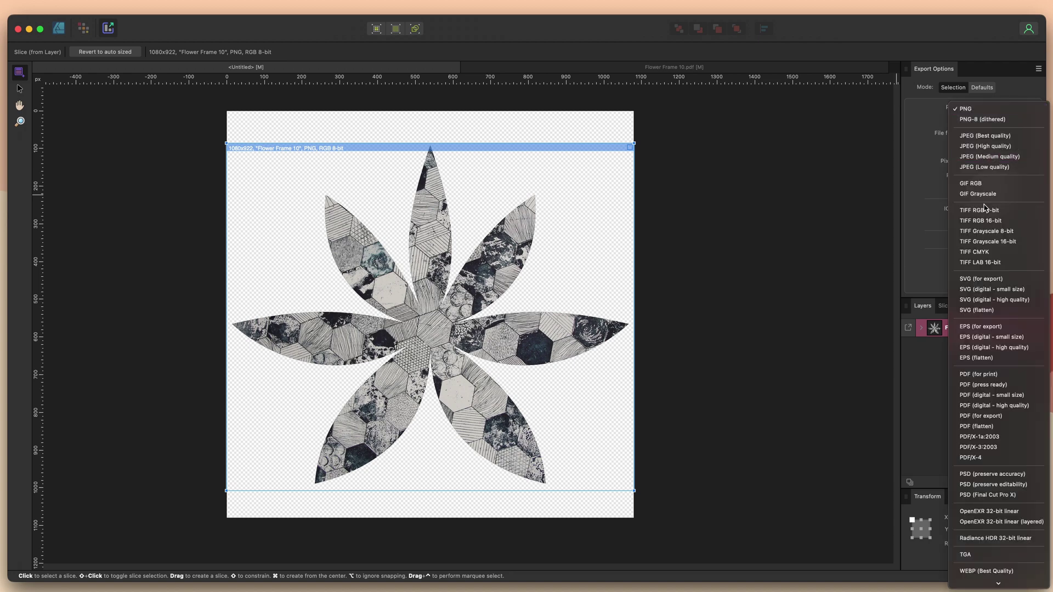
left_click(989, 406)
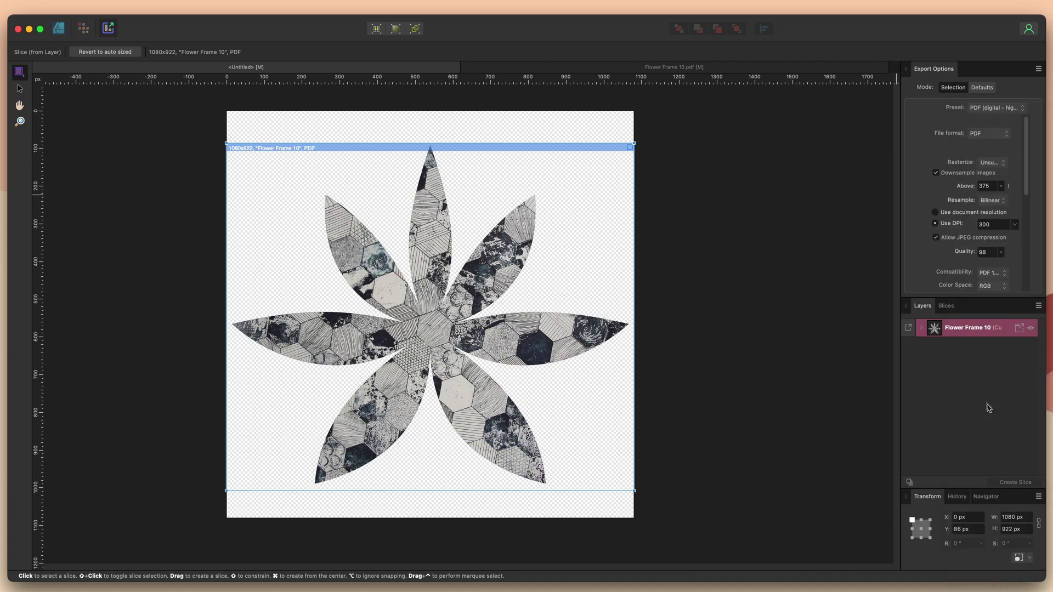
left_click(946, 306)
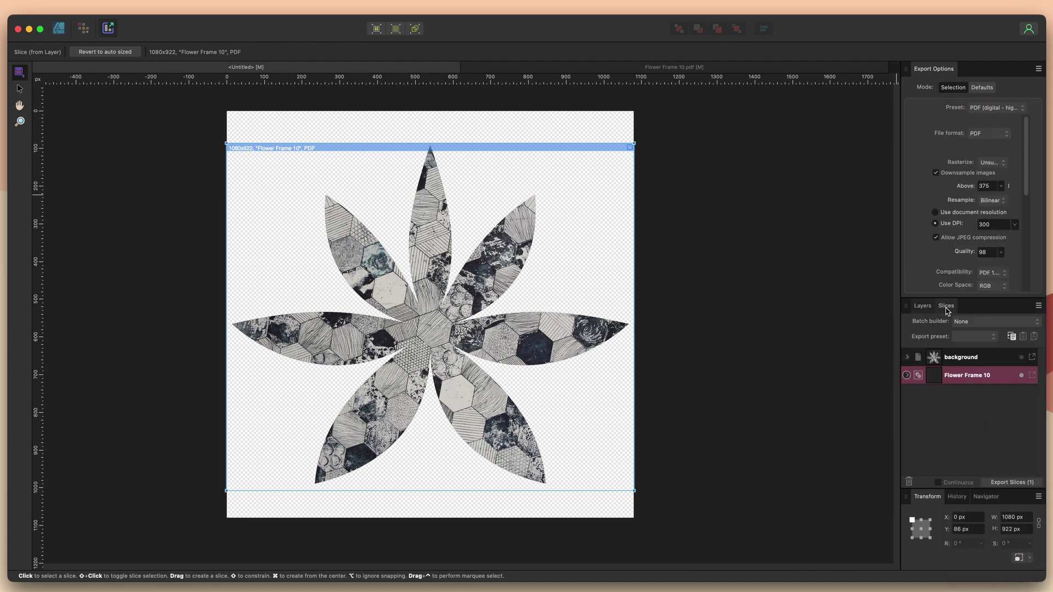
left_click(1032, 376)
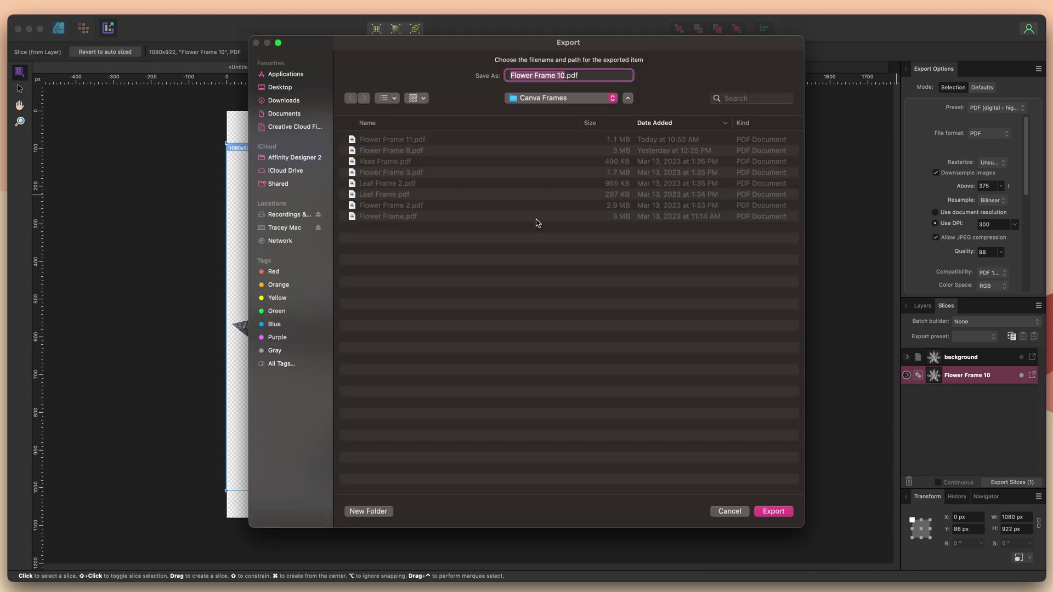
left_click(773, 512)
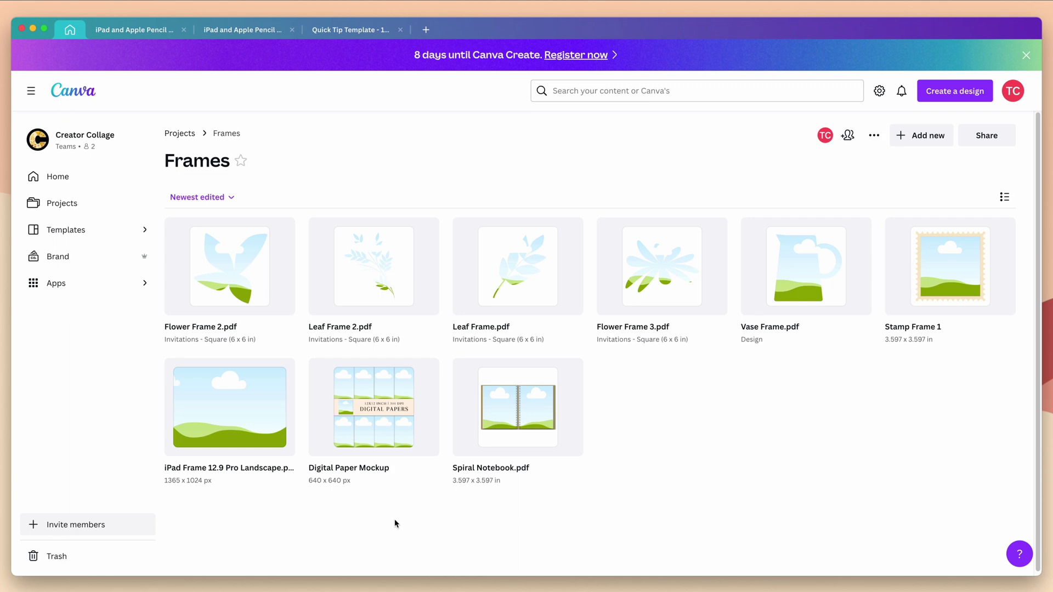
- Import Flower Frame 10.pdf from the computer into Canva as a new design
left_click(934, 90)
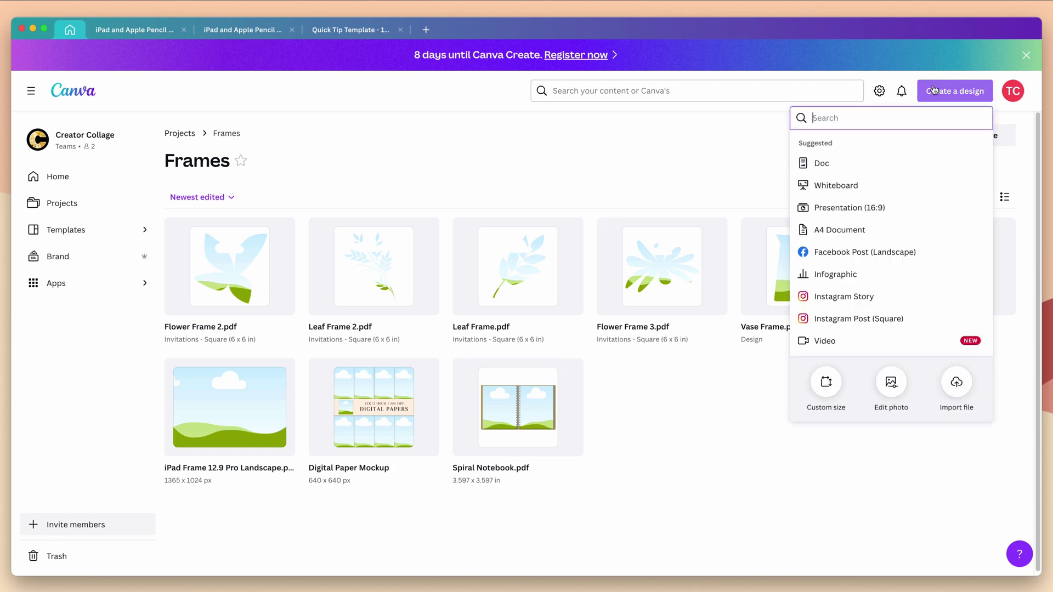
left_click(957, 384)
left_click(295, 197)
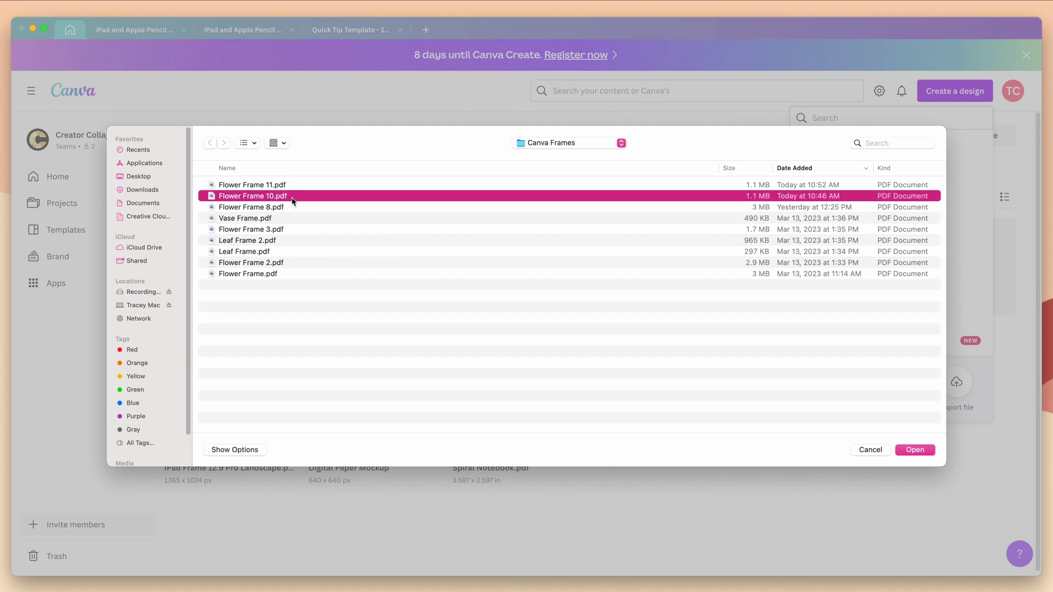
left_click(915, 450)
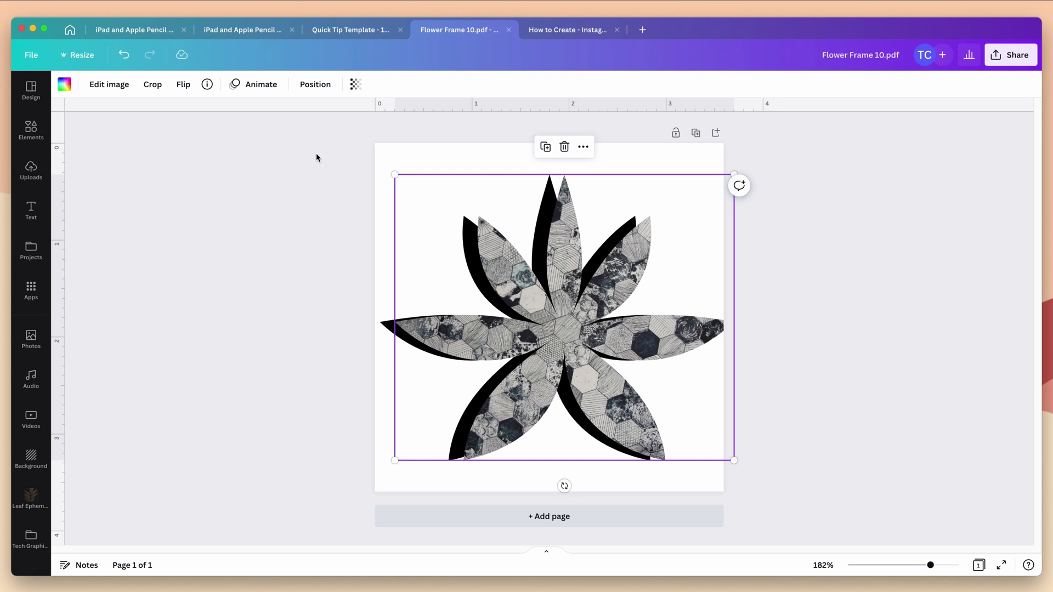
- Remove the black shadow and try brown texture and blue swirl photos inside the flower frame
left_click(124, 54)
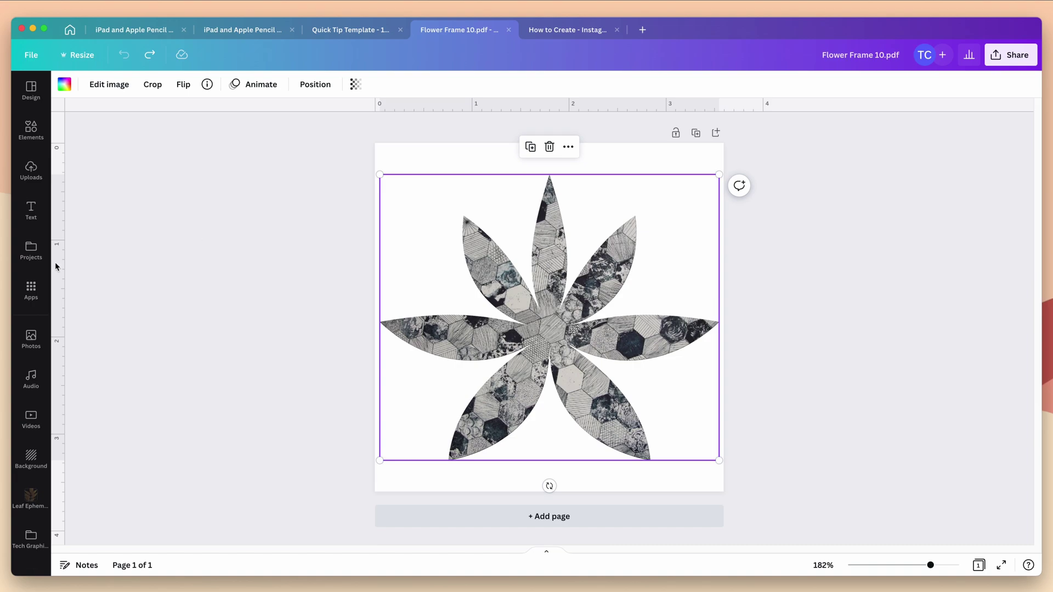
left_click(31, 339)
left_click_drag(198, 192, 465, 272)
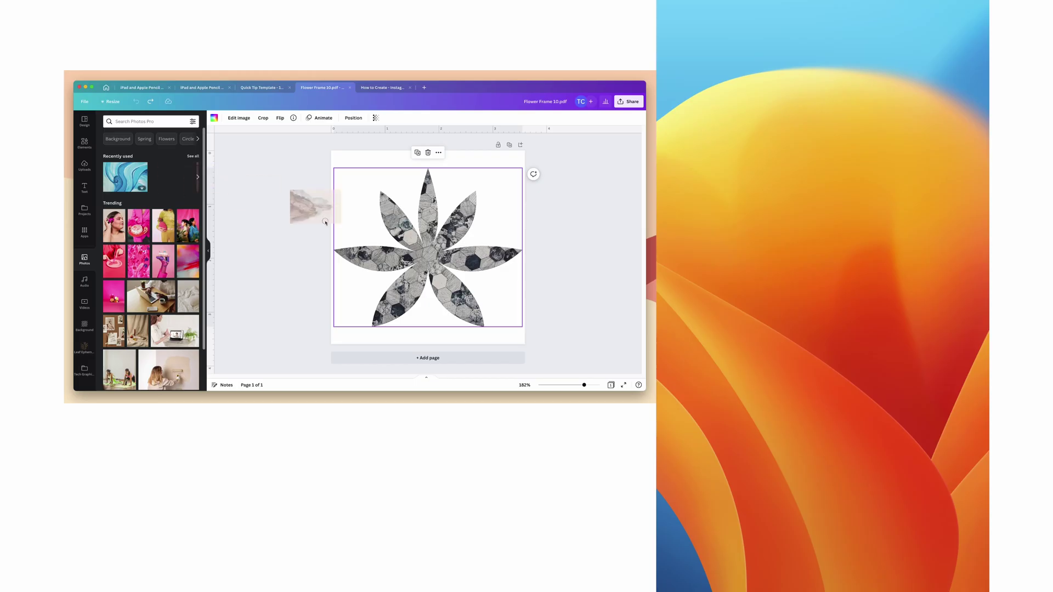
left_click_drag(325, 222, 421, 266)
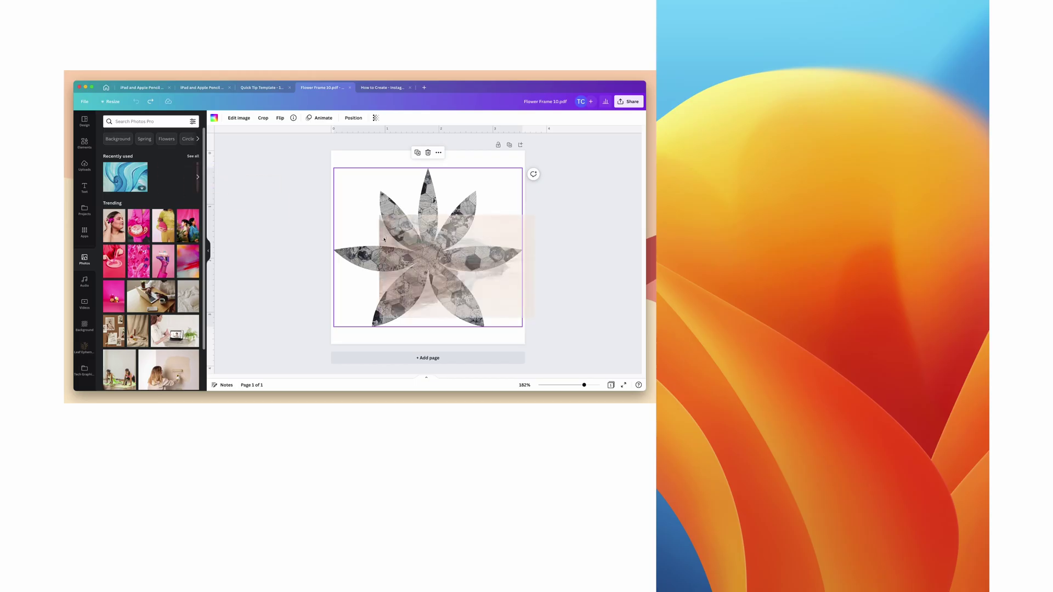
double_click(636, 351)
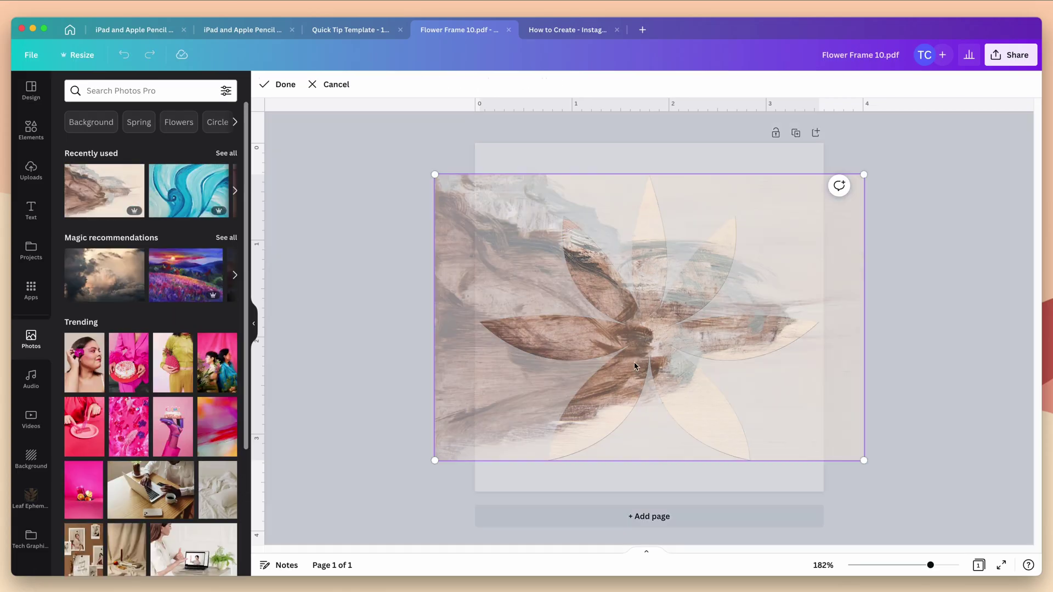
left_click_drag(631, 362, 576, 356)
left_click(262, 261)
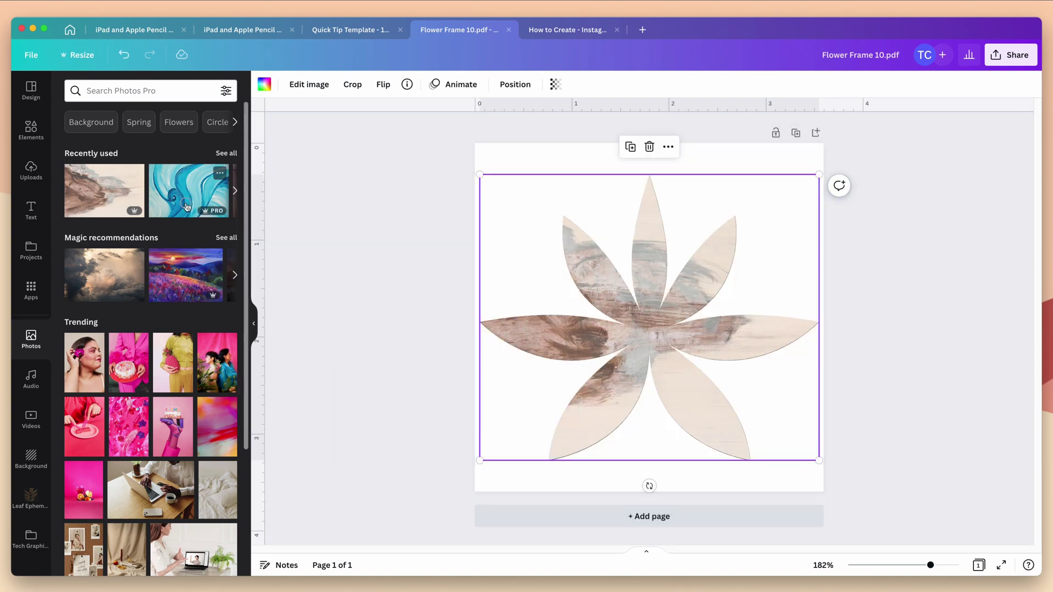
left_click_drag(189, 192, 670, 313)
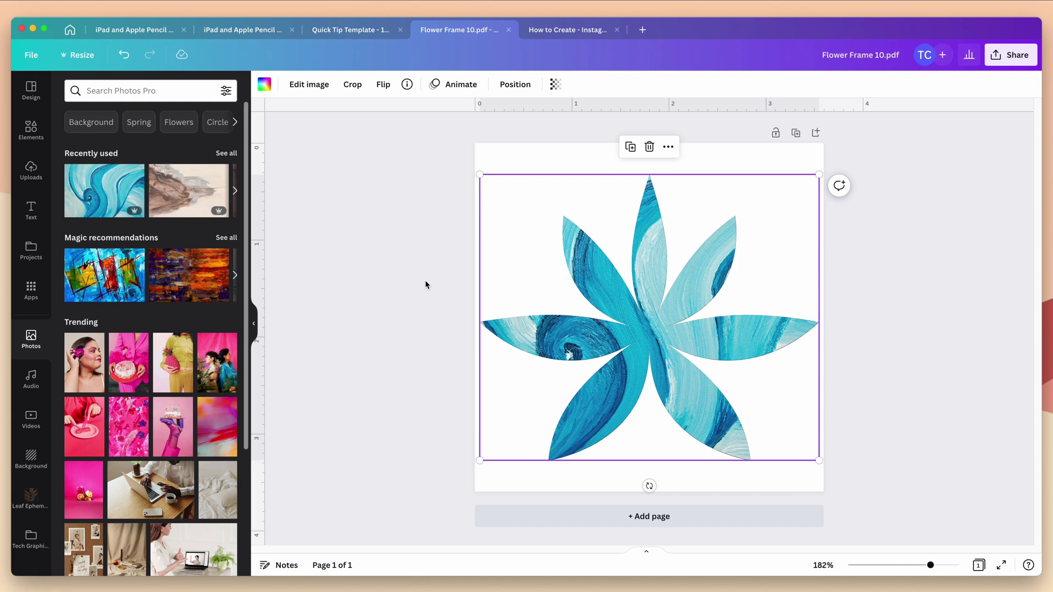
left_click(31, 128)
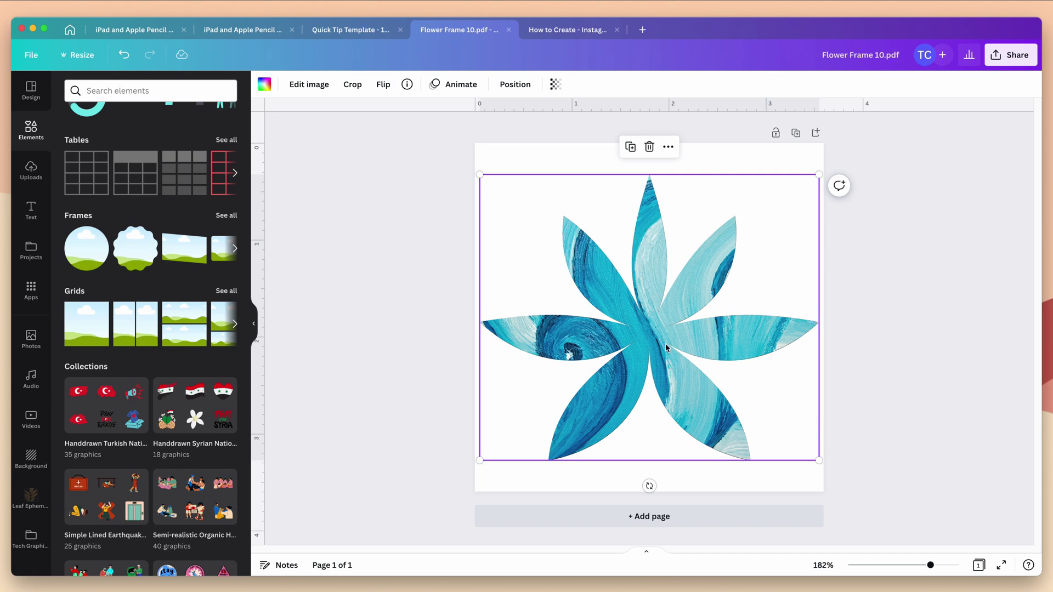
- Delete the framed image to restore the placeholder fill, then collapse the panel and deselect
left_click(650, 149)
left_click(646, 176)
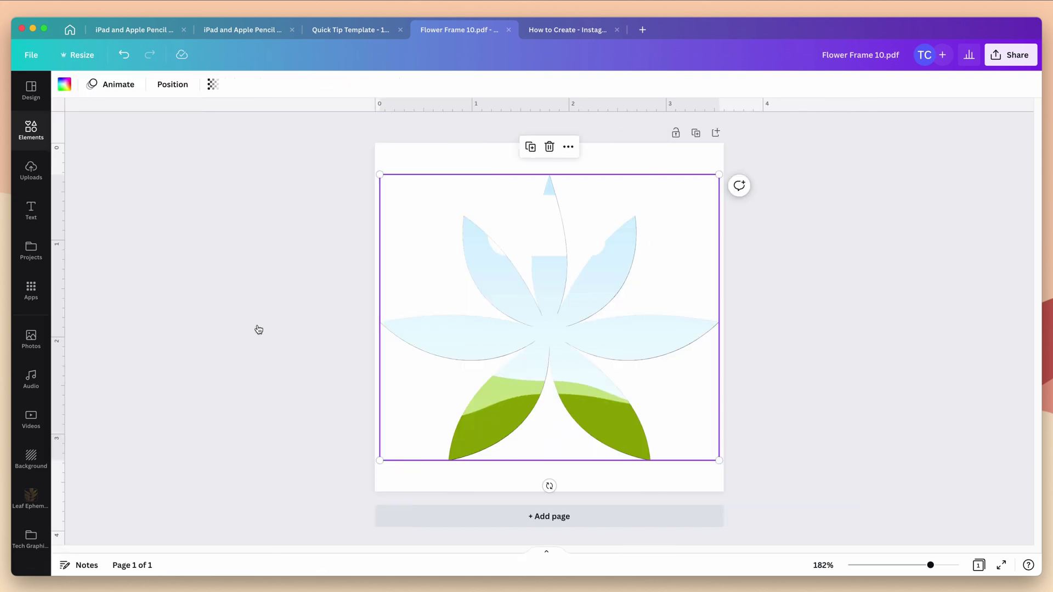
left_click(255, 327)
left_click(270, 316)
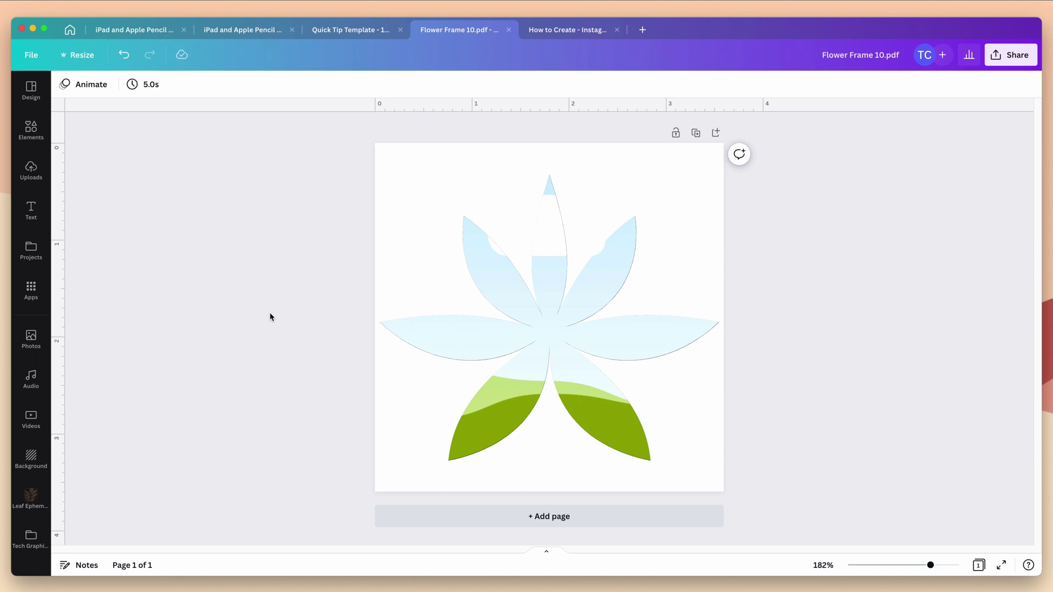
- Copy the seven-petal flower frame and paste it into the How to Create design
left_click(475, 320)
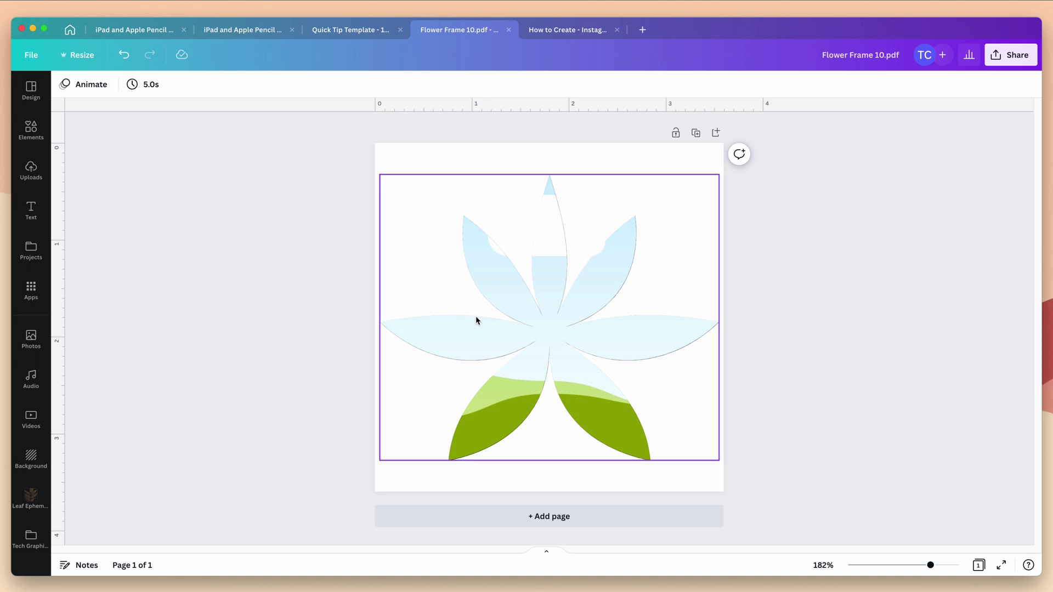
right_click(476, 320)
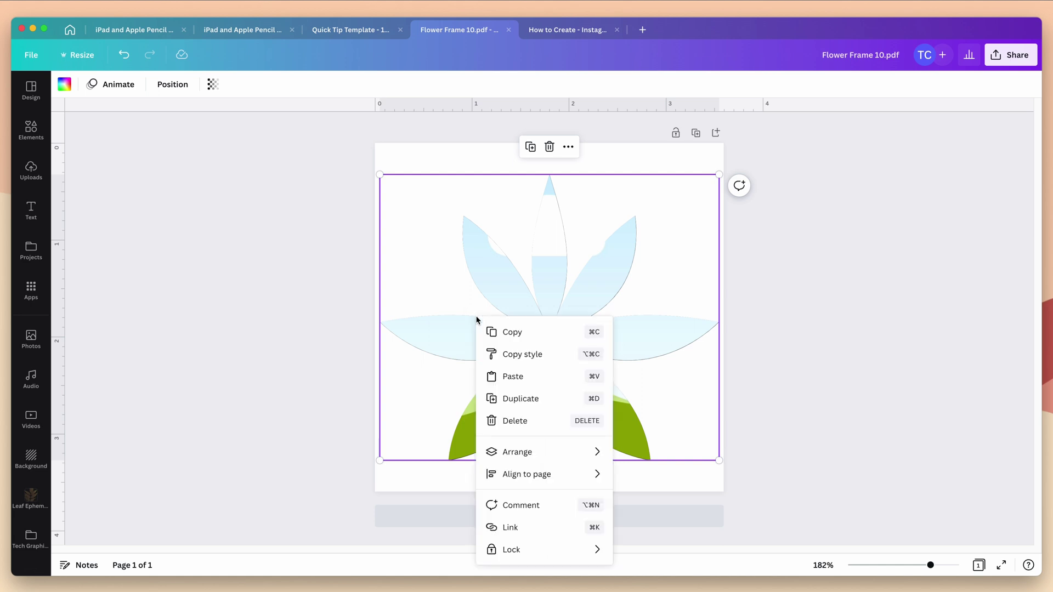
left_click(489, 330)
left_click(324, 280)
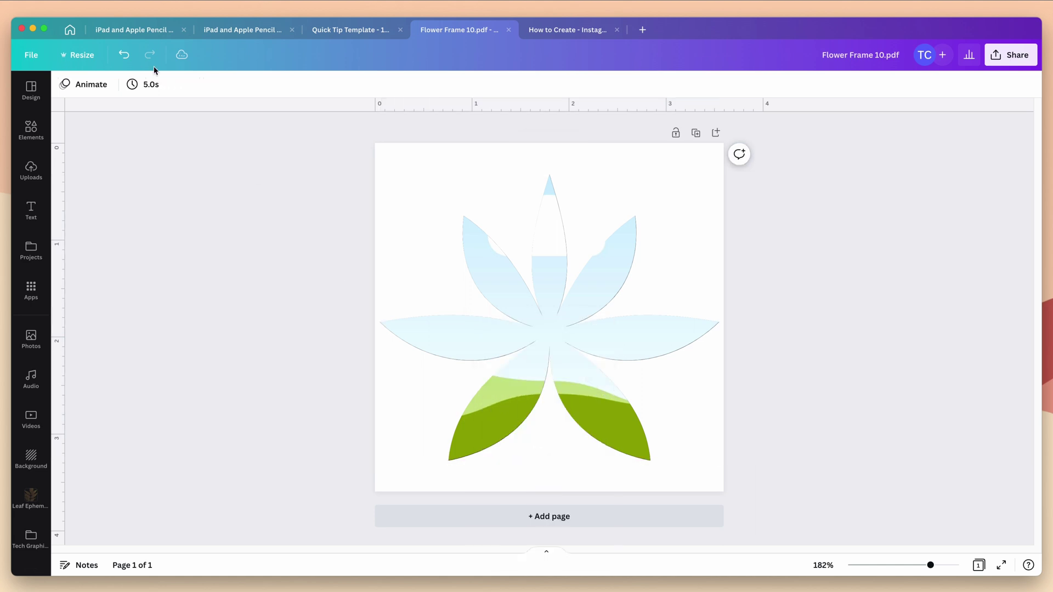
left_click(83, 5)
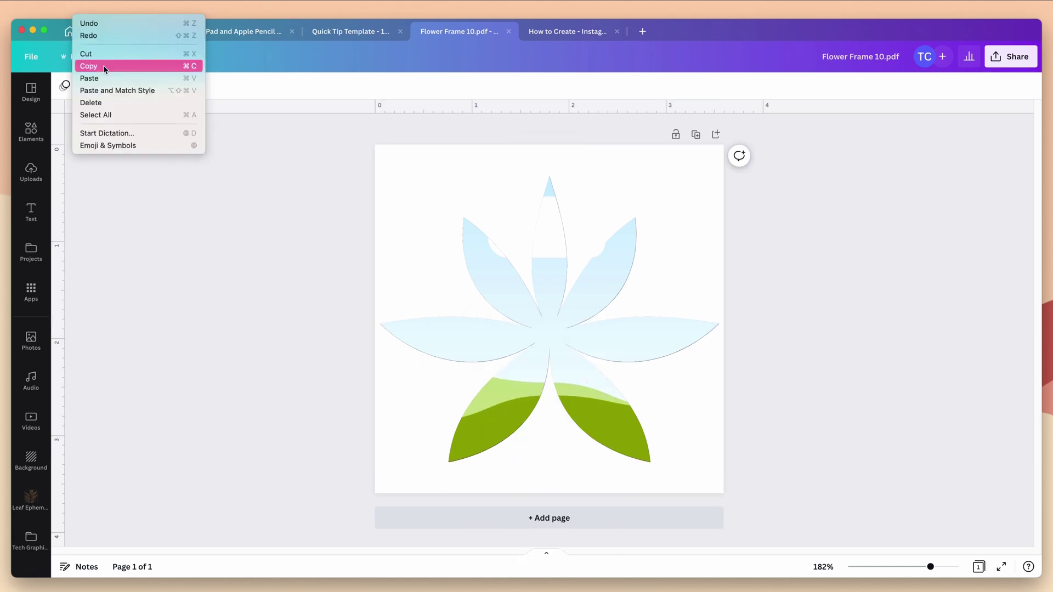
left_click(585, 38)
left_click(583, 33)
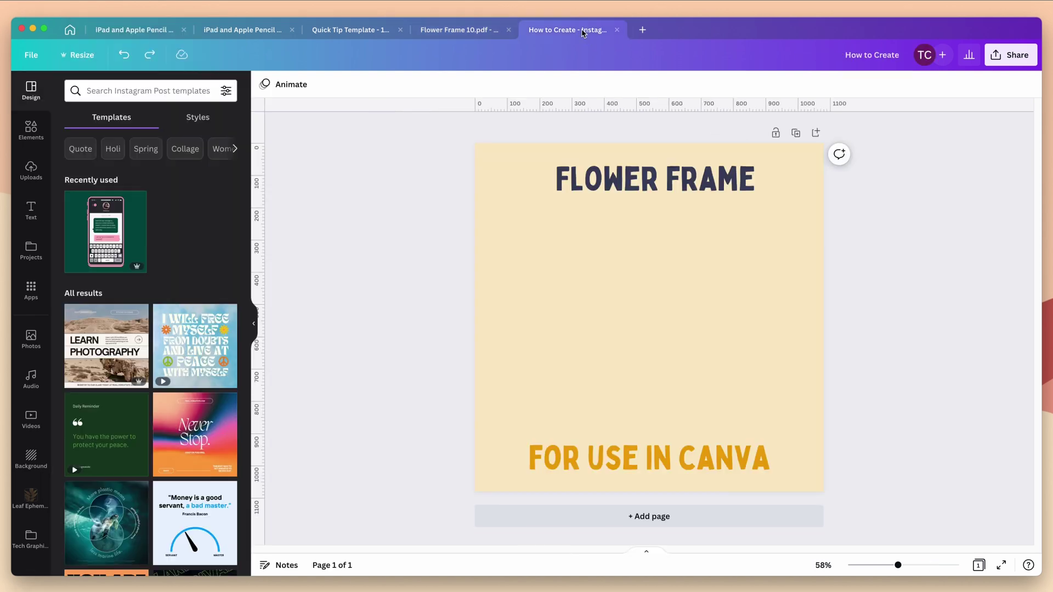
key("super+v")
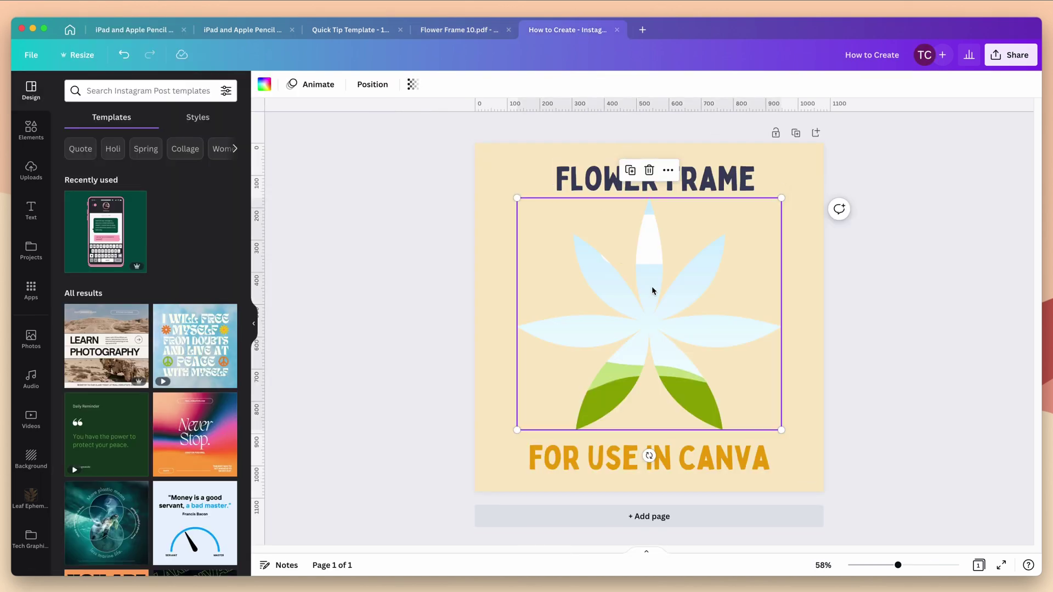
- Shrink and centre the frame under the FLOWER FRAME title, then fill it with the blue painted photo
left_click_drag(517, 196, 538, 211)
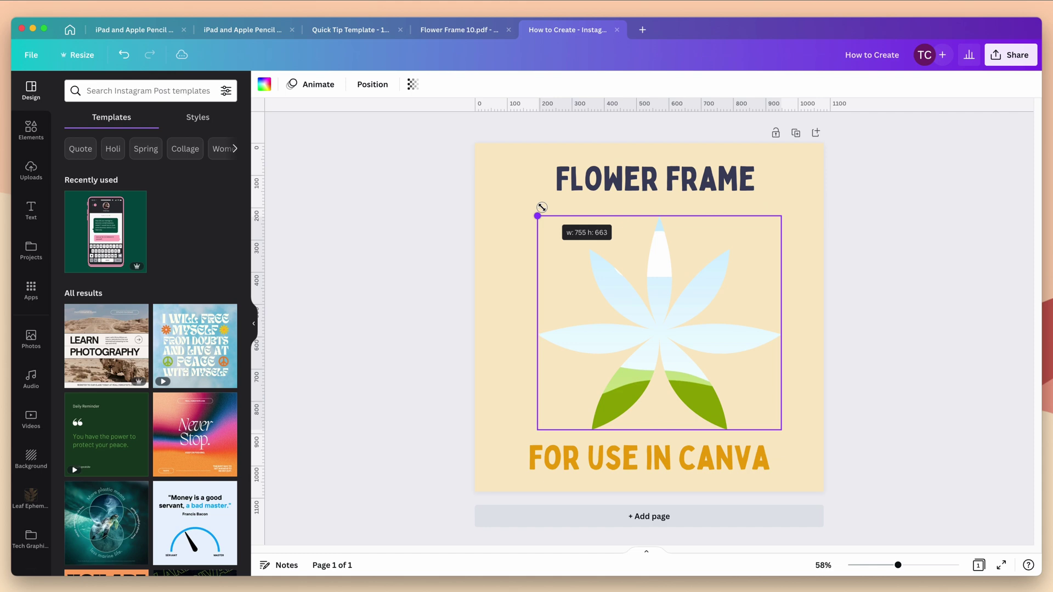
left_click_drag(658, 317, 677, 306)
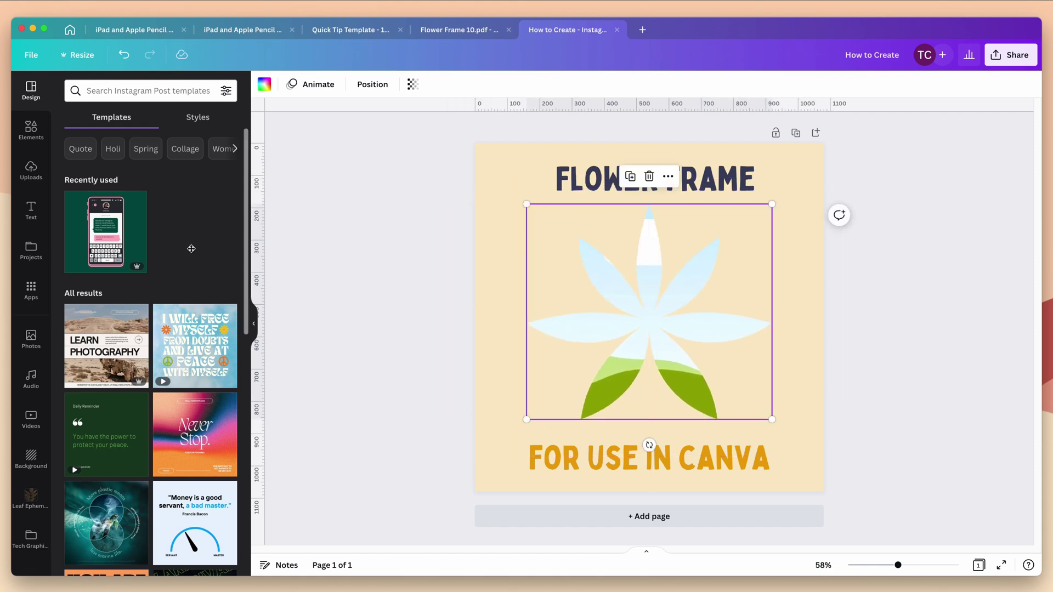
left_click(31, 339)
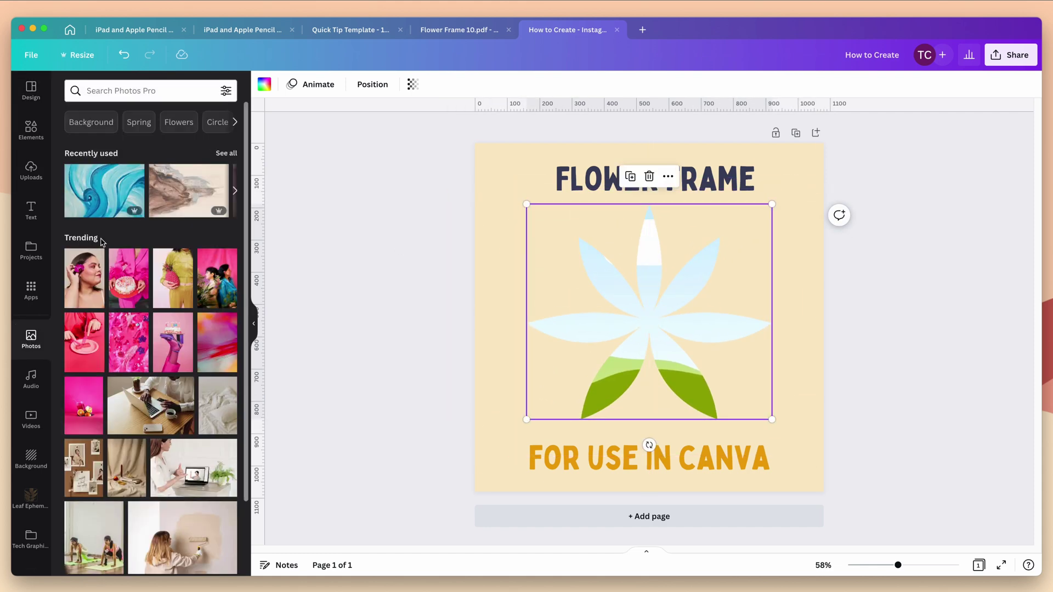
left_click_drag(106, 188, 610, 275)
left_click_drag(406, 224, 406, 224)
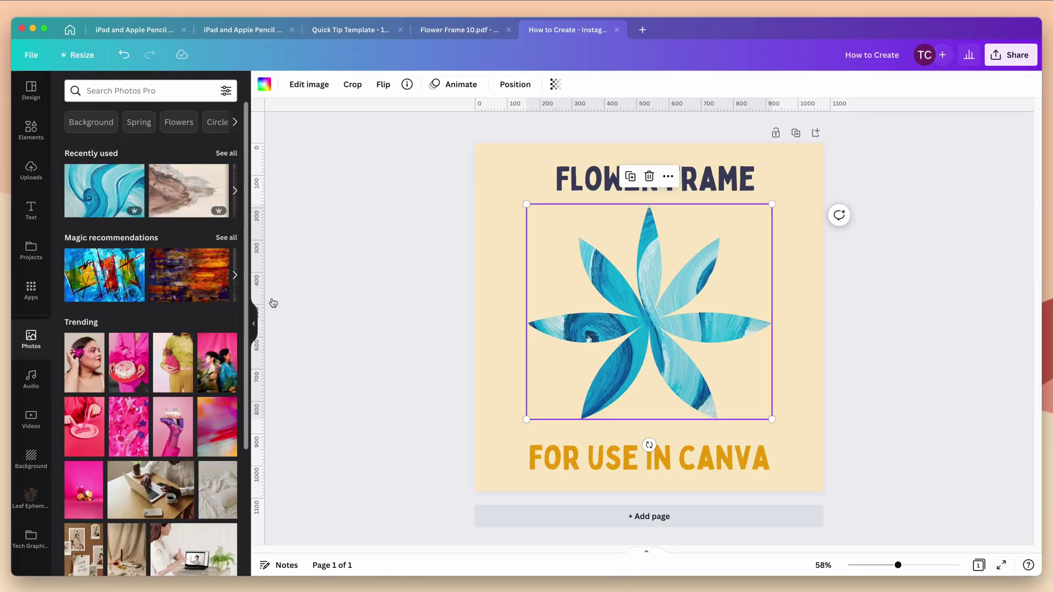
left_click(227, 245)
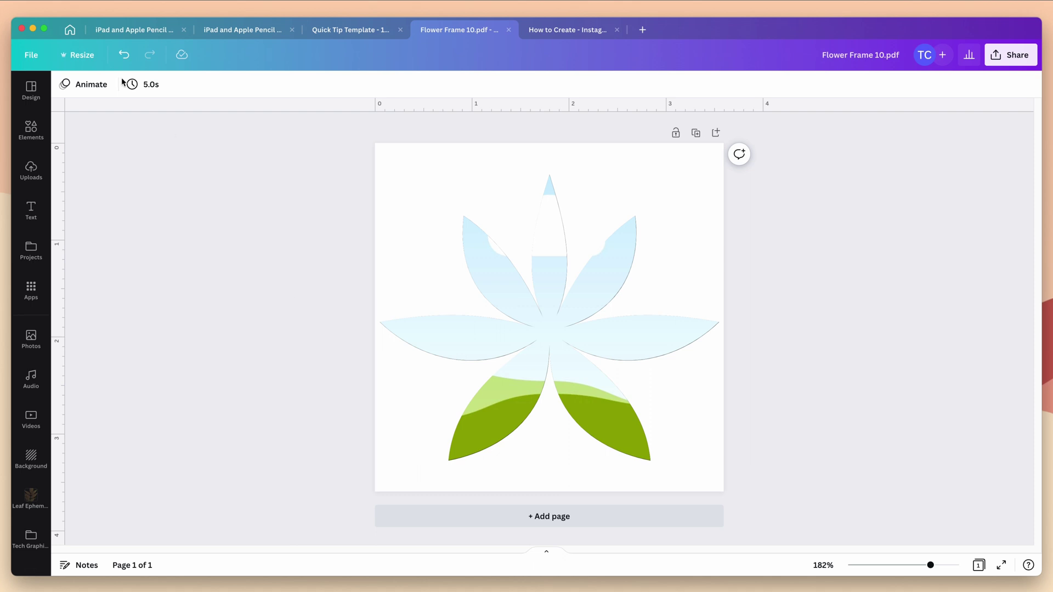
- Check the Move to folder options for the design, closing the list without moving it
left_click(31, 55)
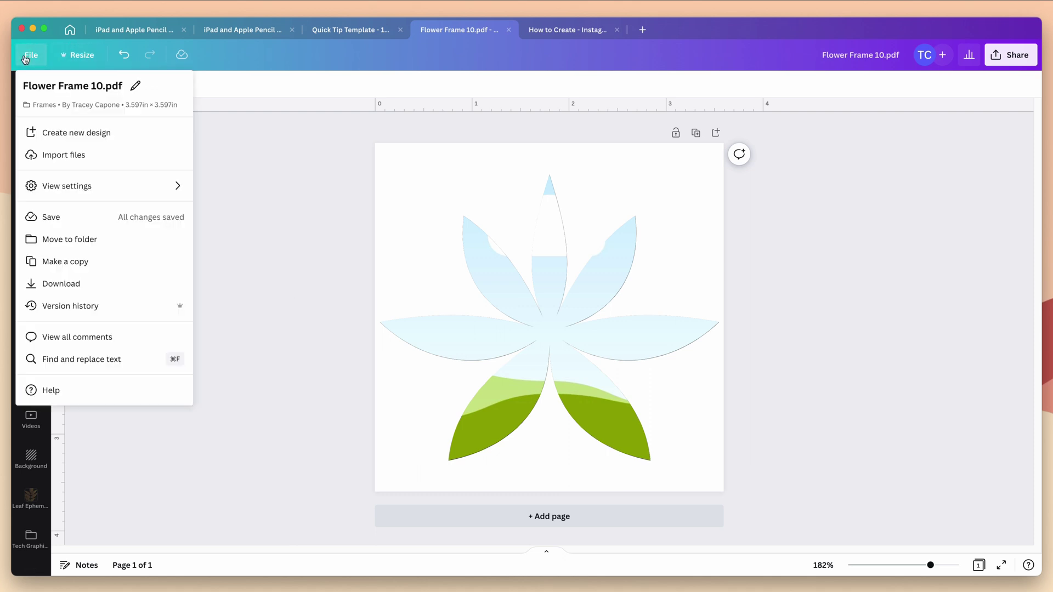
left_click(62, 239)
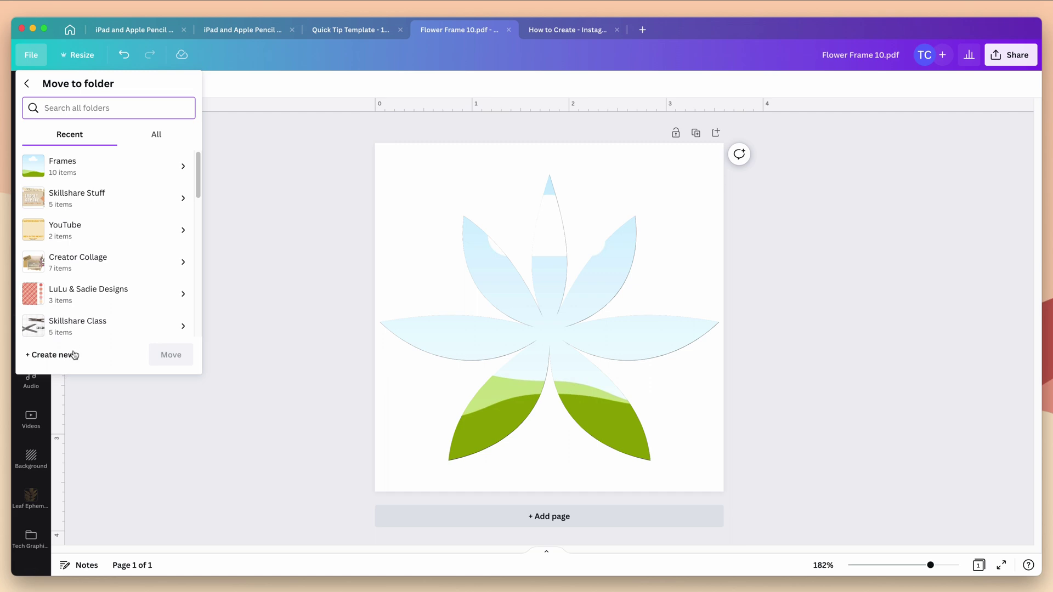
left_click(282, 357)
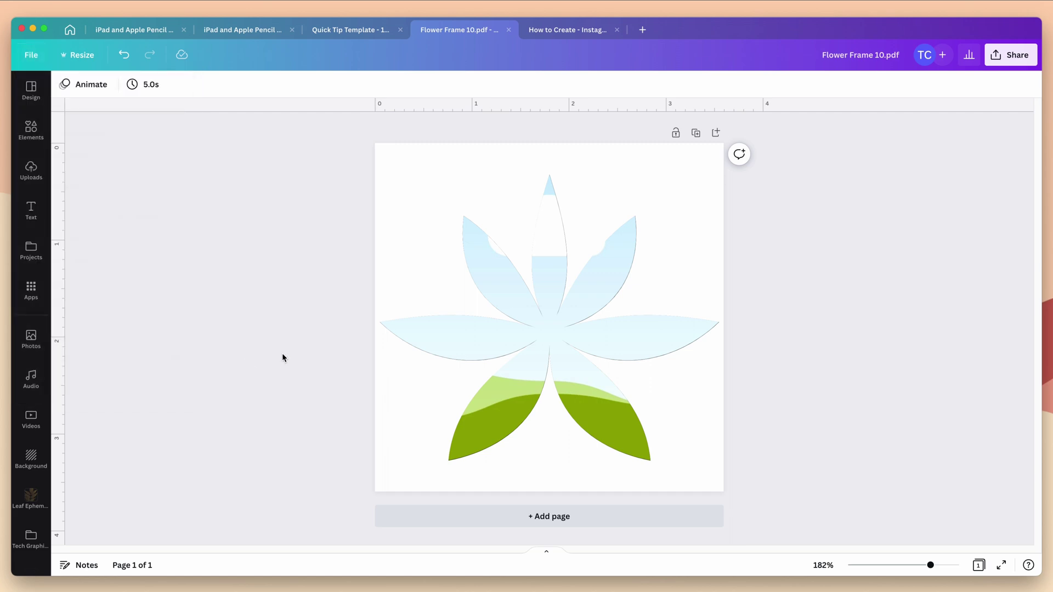
- Go to Canva Home and open the Frames folder in Projects
left_click(69, 31)
left_click(56, 203)
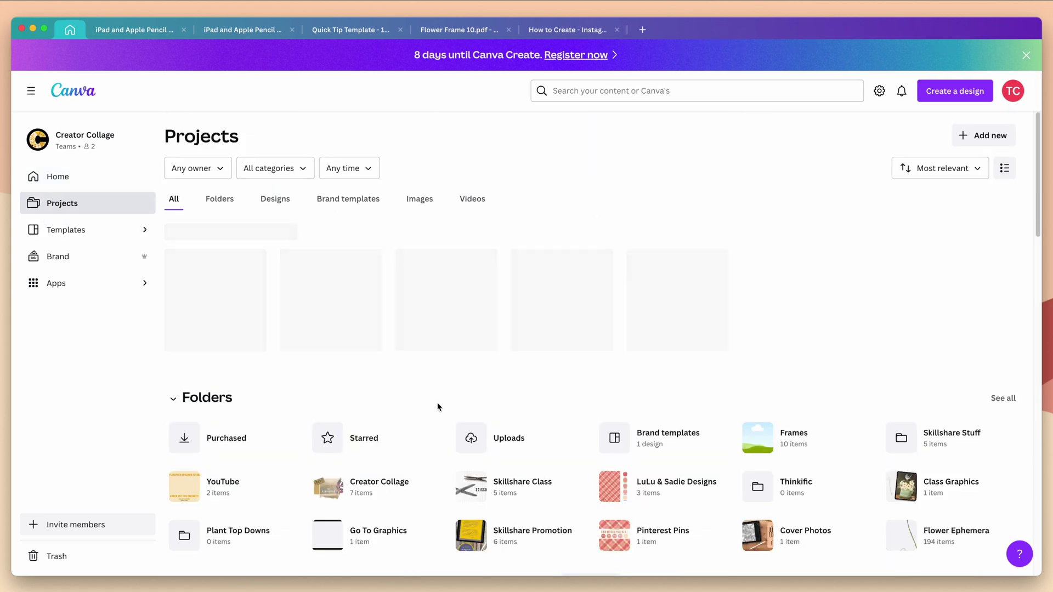
left_click(796, 450)
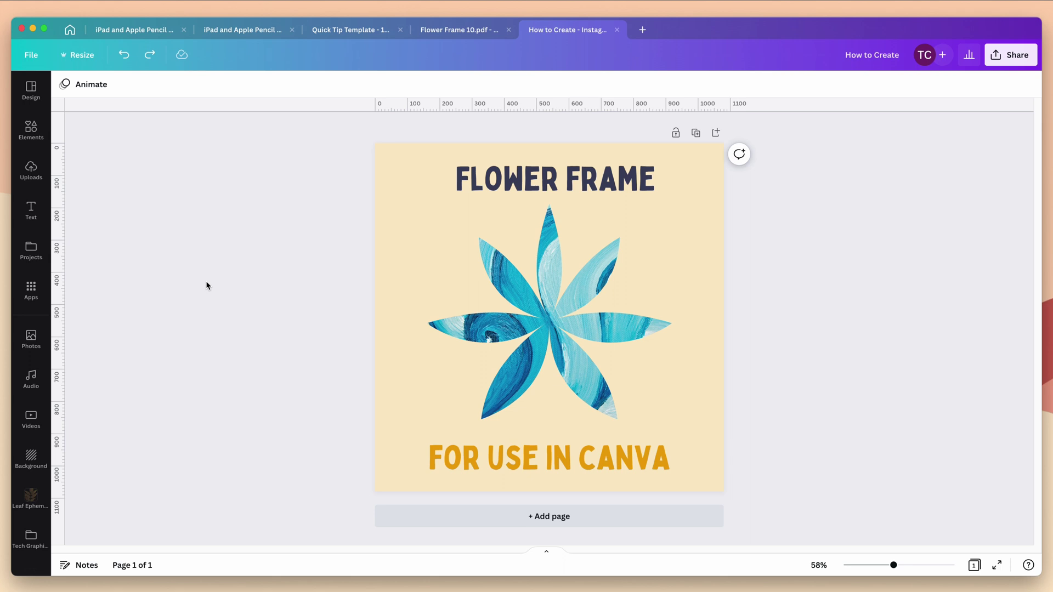
- Delete the blue photo from the flower frame, leaving the empty placeholder frame
left_click(533, 305)
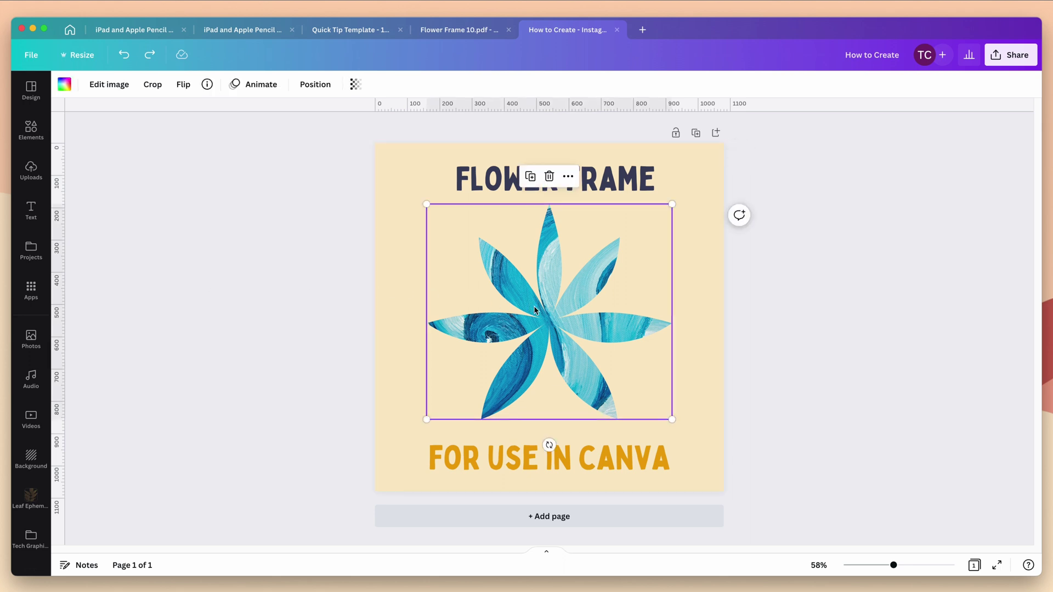
left_click(550, 176)
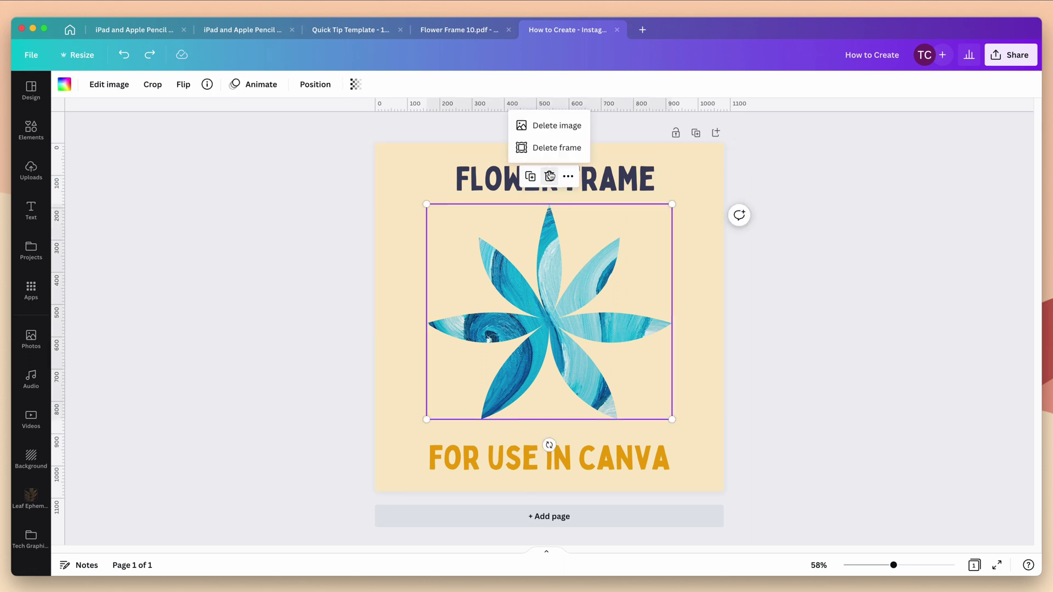
left_click(552, 126)
left_click(301, 251)
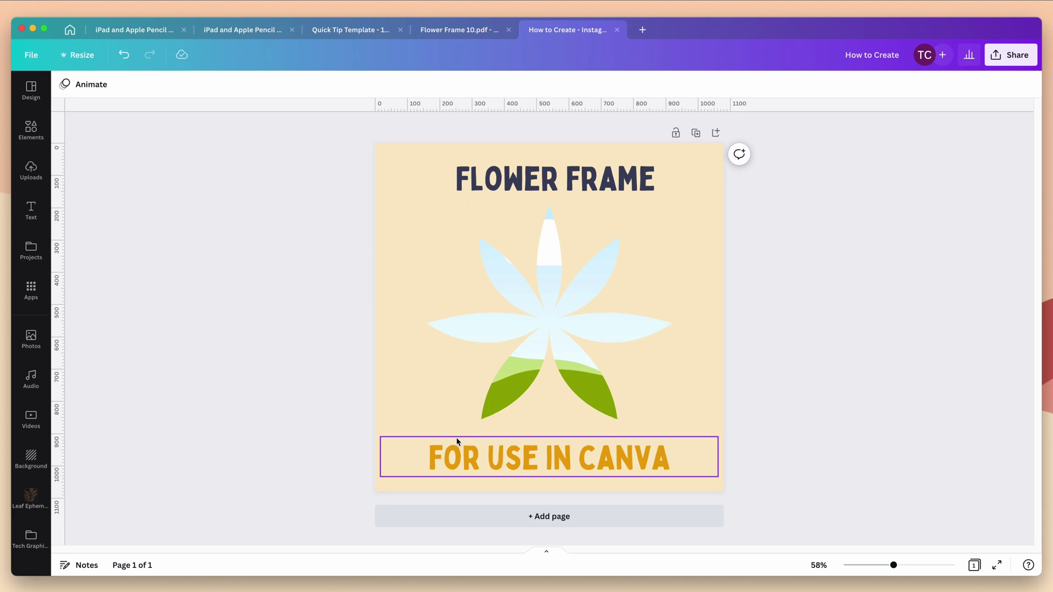
- Get a shareable template link for the How to Create design
left_click(1011, 55)
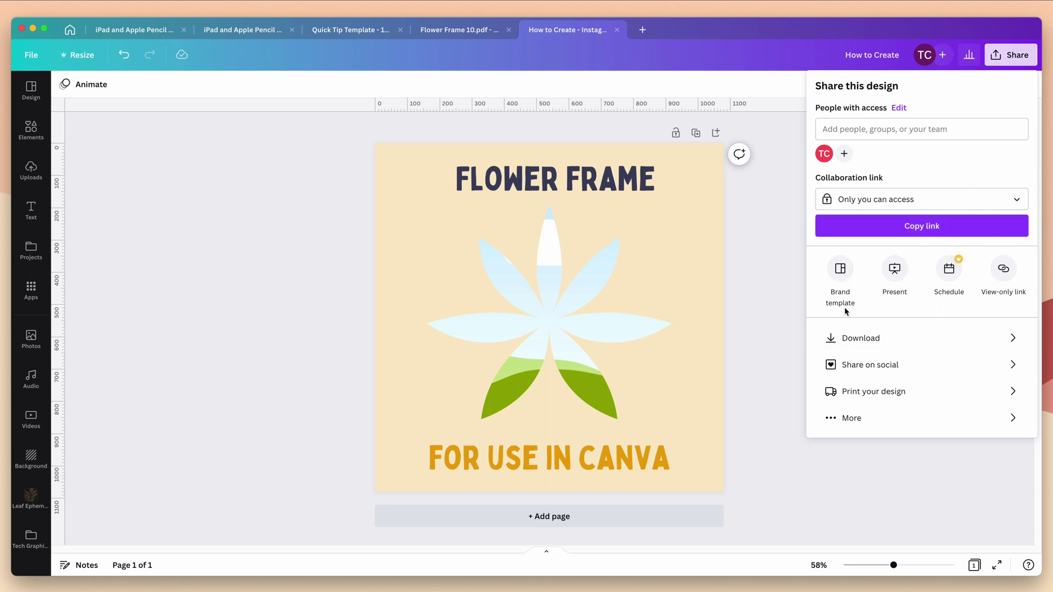
left_click(860, 422)
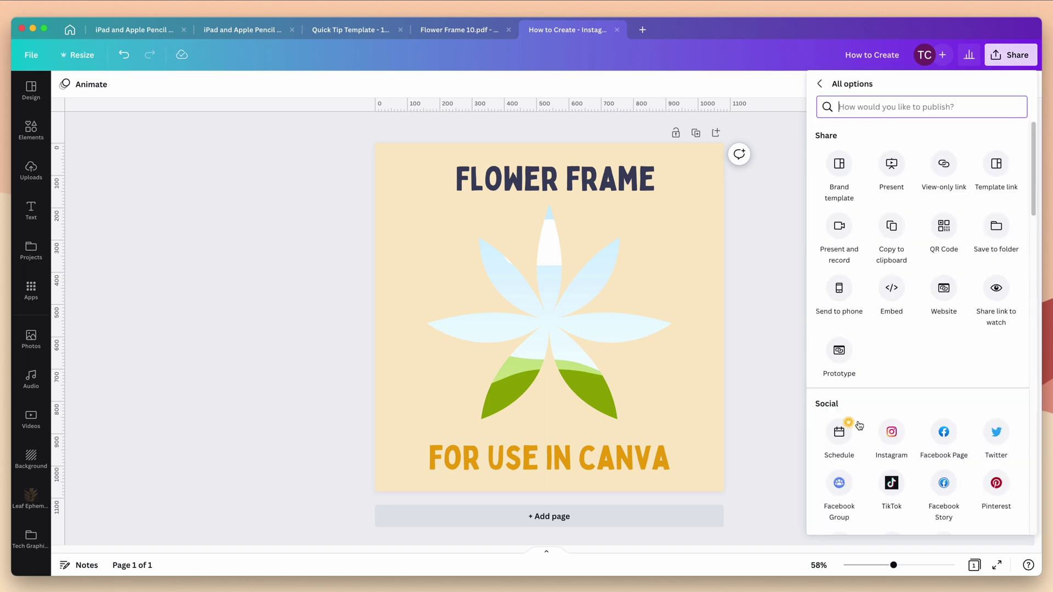
left_click(996, 165)
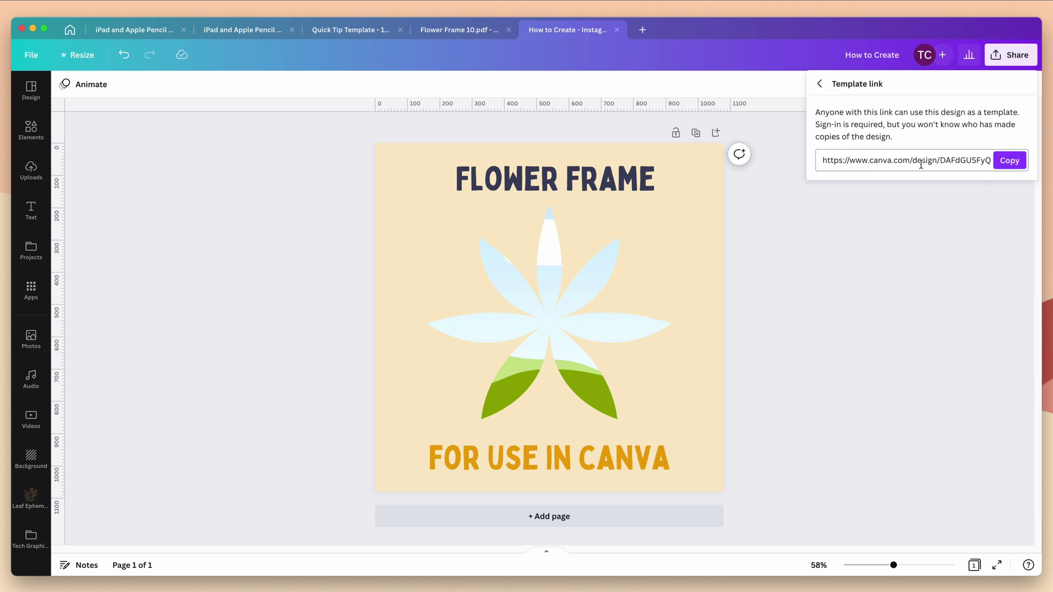